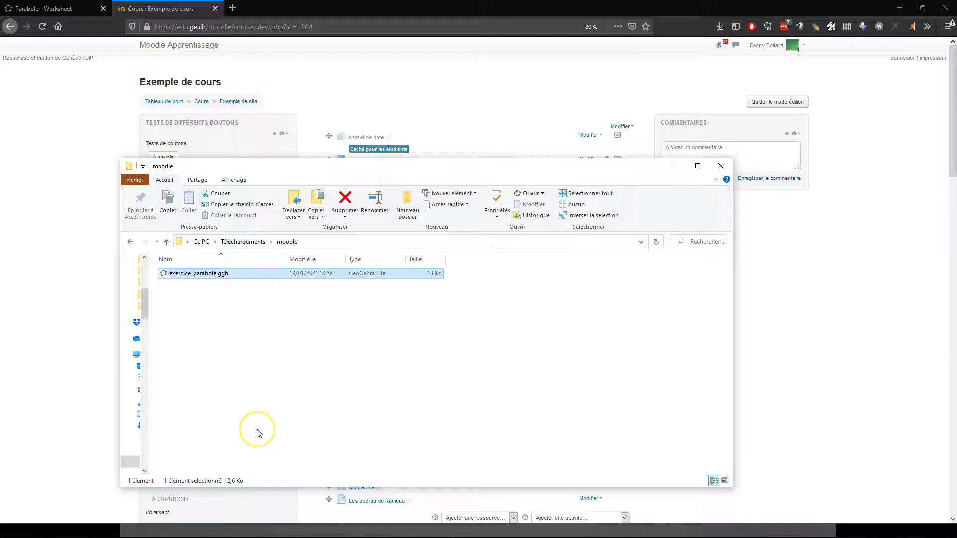
- Open exercise_parabole.ggb from the moodle folder in GeoGebra and display the Algebra view
{"action": "left_click", "coordinate": [209, 276]}
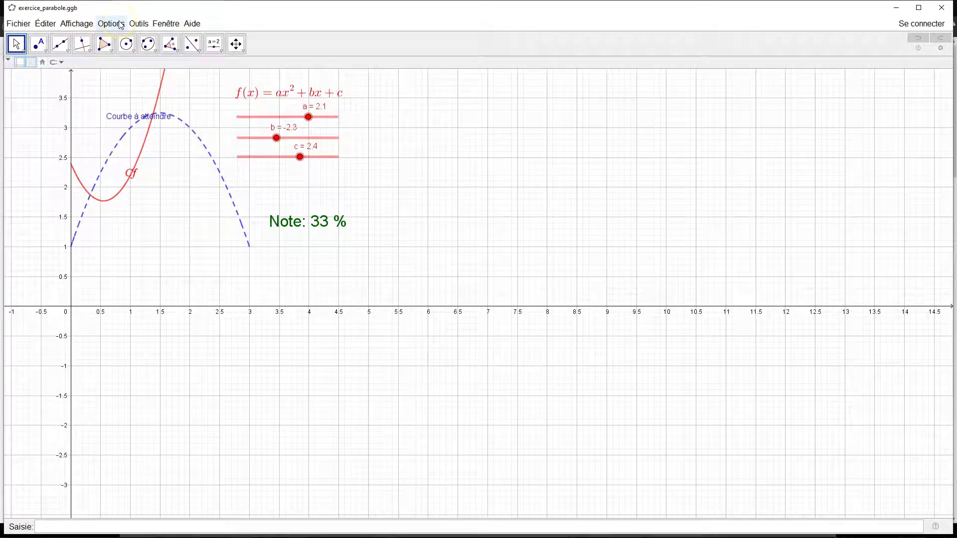
{"action": "left_click", "coordinate": [77, 24]}
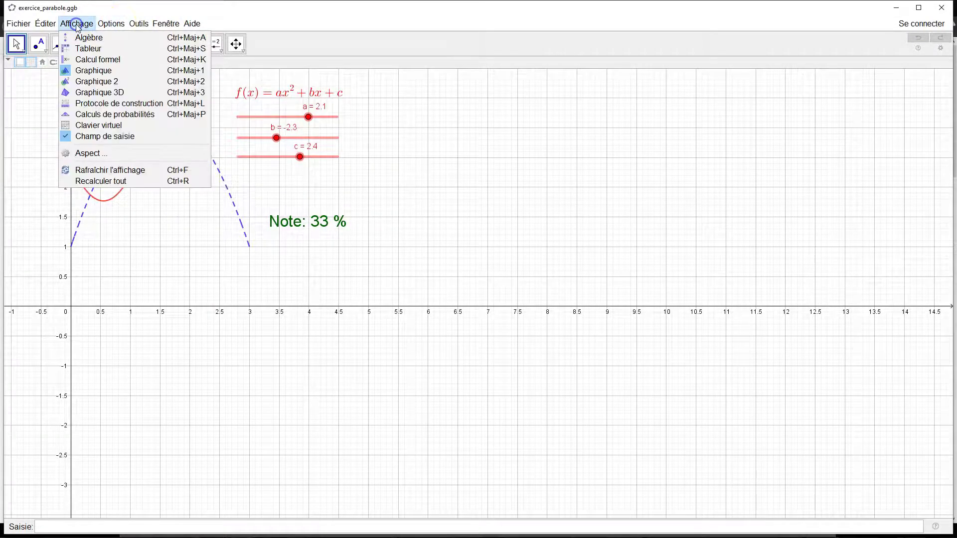
{"action": "left_click", "coordinate": [84, 35]}
- Inspect the definition of the number grade in the Algebra view, without changing it
{"action": "left_click", "coordinate": [35, 202]}
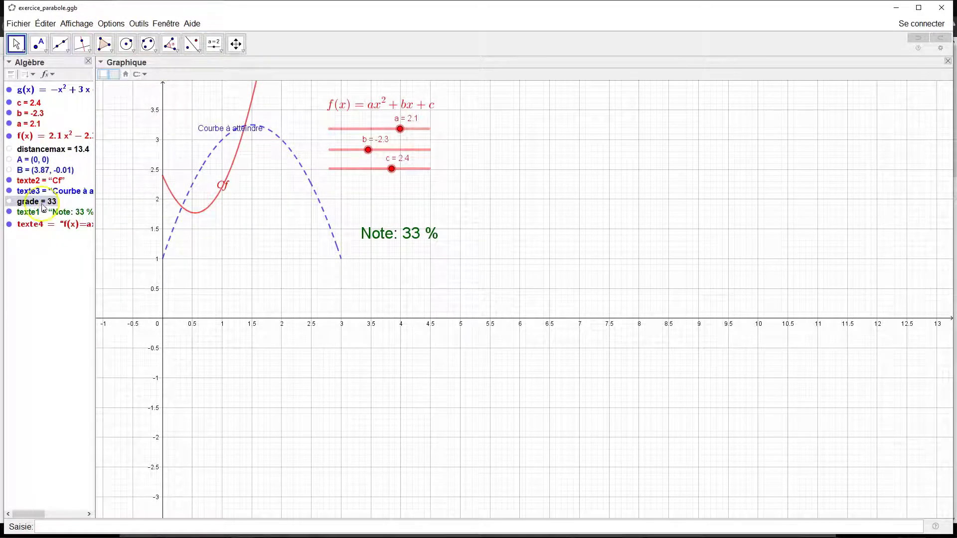
{"action": "double_click", "coordinate": [43, 209]}
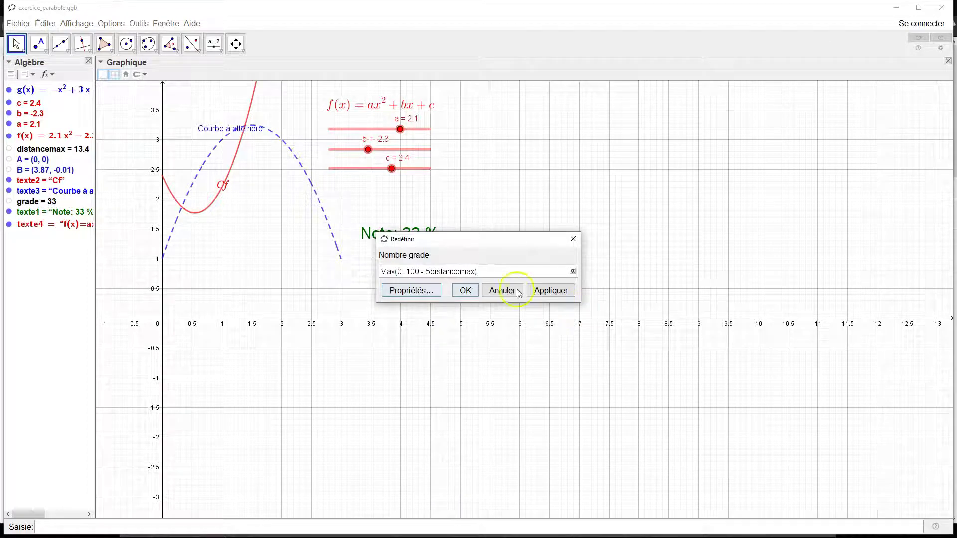
{"action": "left_click", "coordinate": [574, 239]}
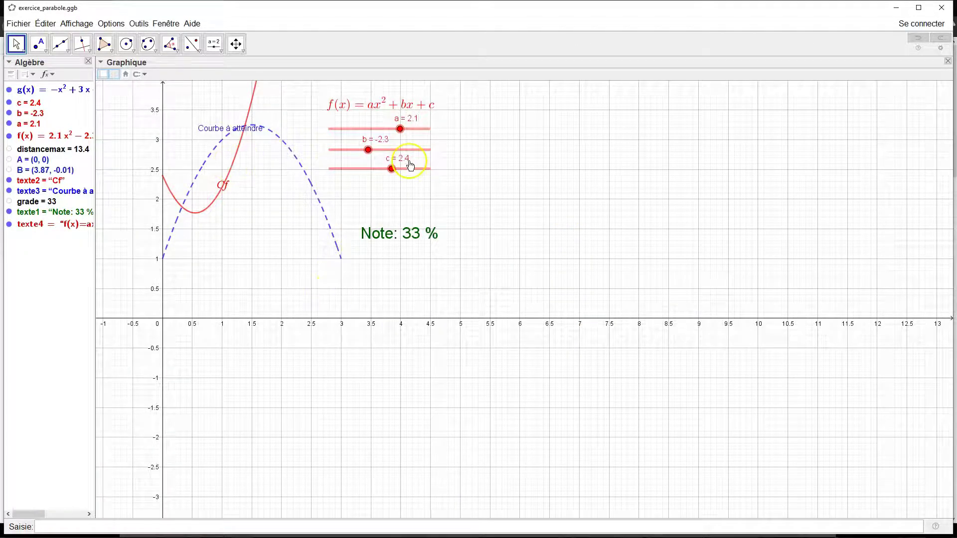
- Set the parabola's slider a to 0.6
{"action": "left_click_drag", "start_coordinate": [400, 129], "coordinate": [386, 129]}
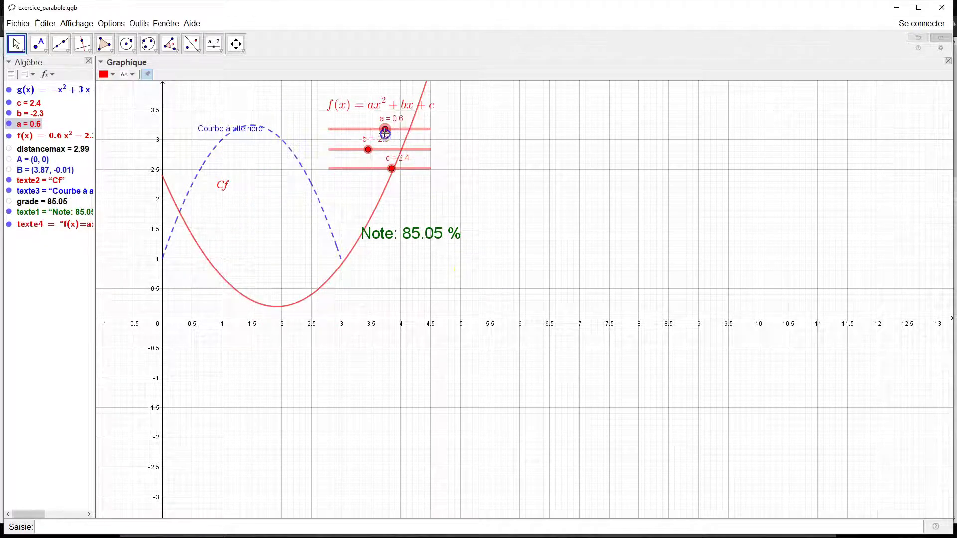
{"action": "left_click", "coordinate": [949, 8]}
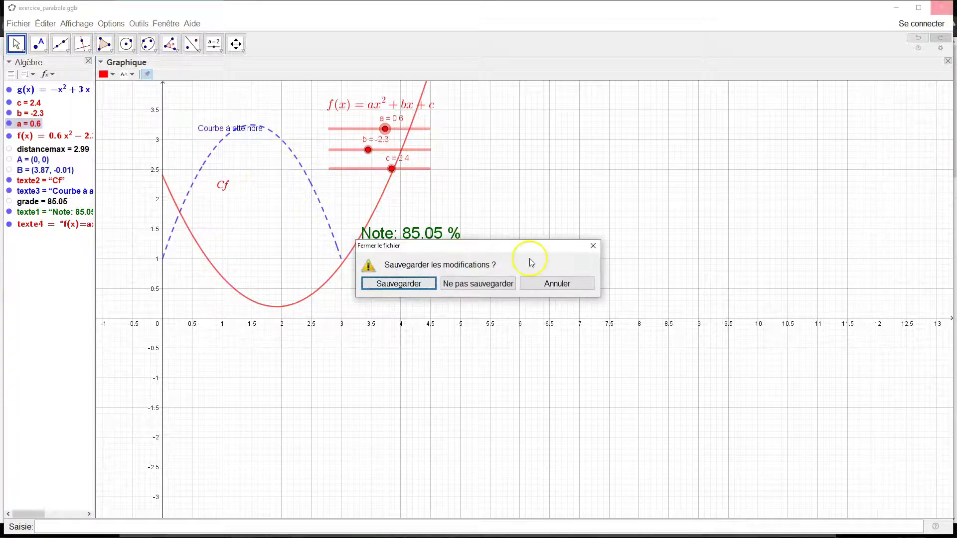
{"action": "left_click", "coordinate": [594, 247]}
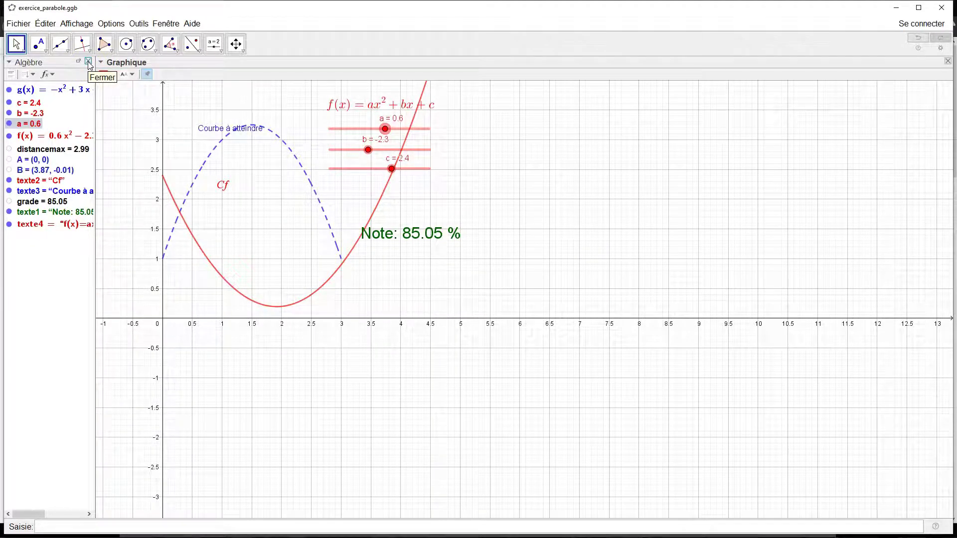
{"action": "left_click", "coordinate": [638, 255]}
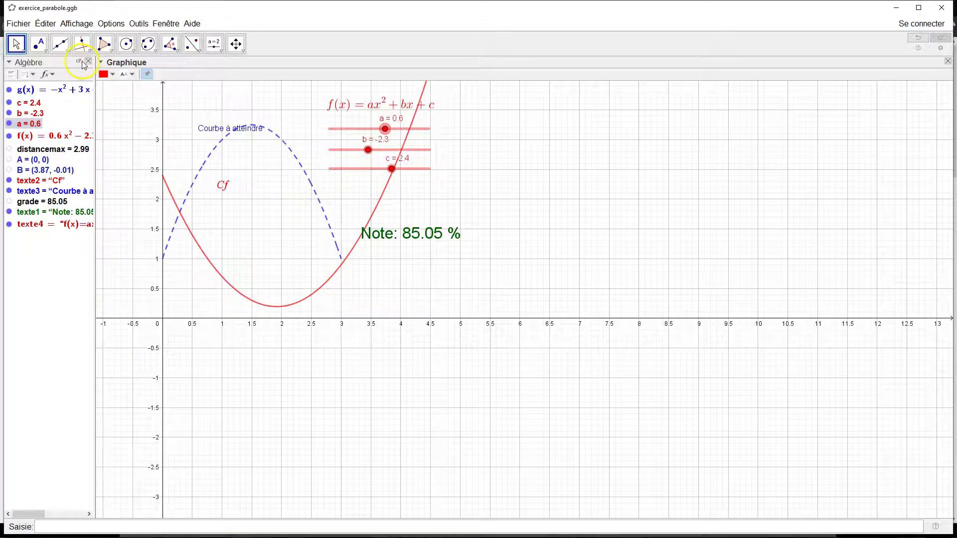
- Hide the Algebra view, then save exercise_parabole.ggb and close GeoGebra
{"action": "left_click", "coordinate": [89, 62]}
{"action": "left_click", "coordinate": [18, 23]}
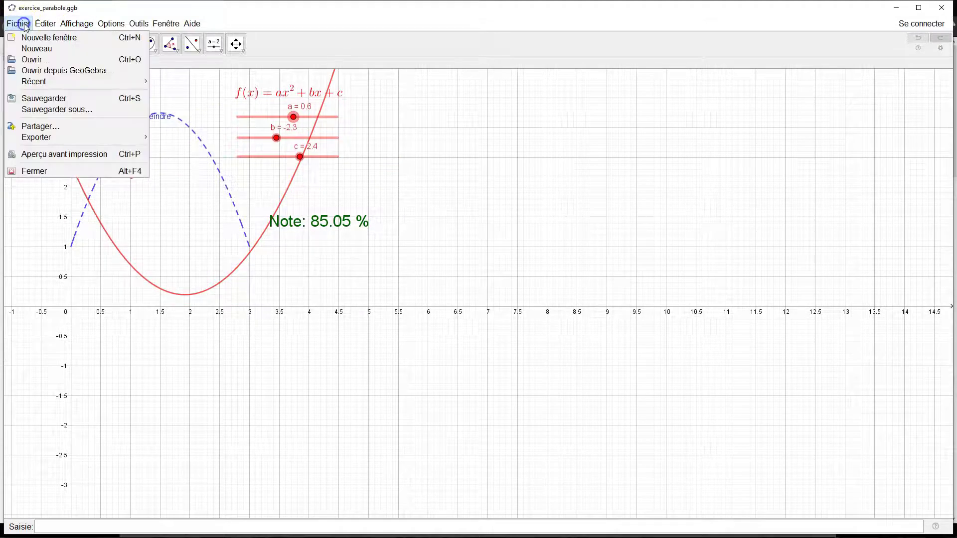
{"action": "left_click", "coordinate": [57, 99]}
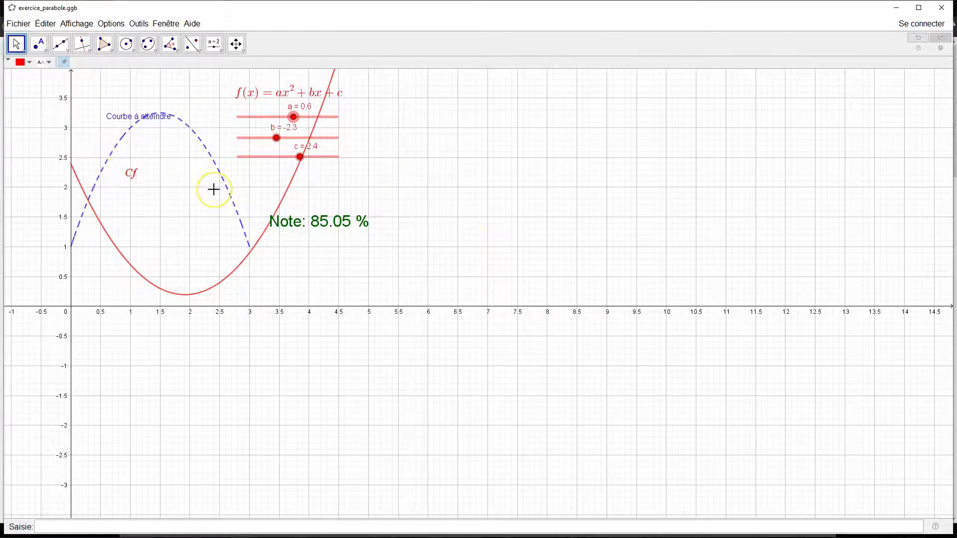
{"action": "left_click", "coordinate": [944, 9]}
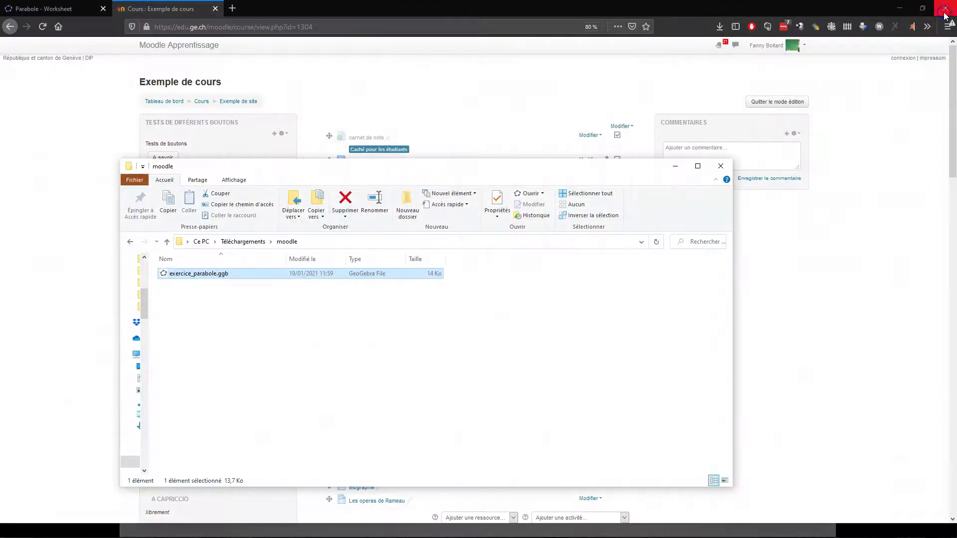
- Return to the Moodle course page and add a GeoGebra activity named Parabole to the general section above Antonio Vivaldi
{"action": "left_click", "coordinate": [449, 79]}
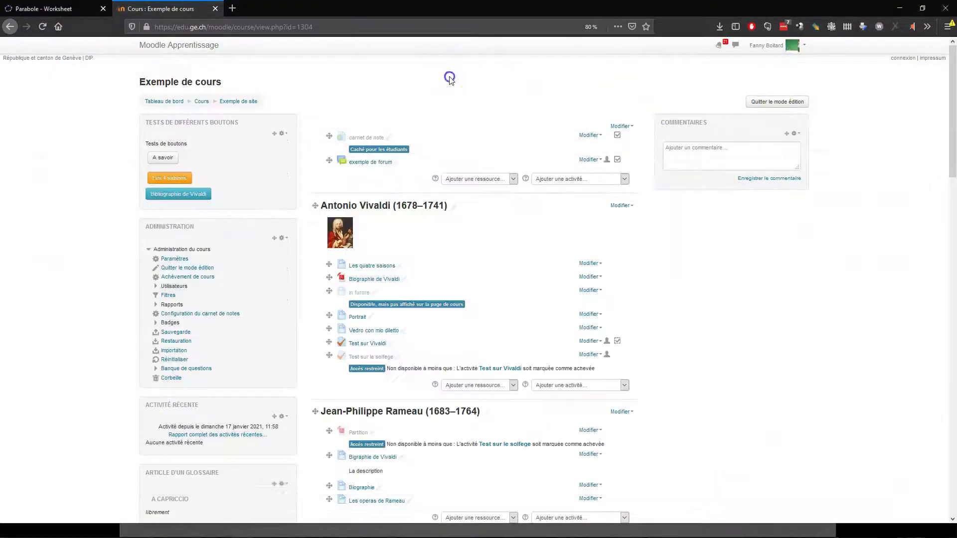
{"action": "left_click", "coordinate": [575, 179]}
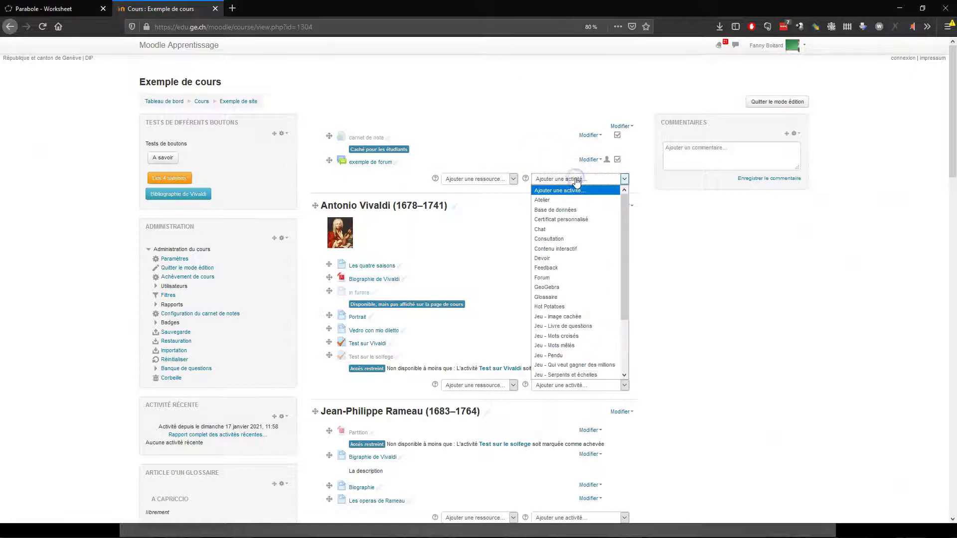
{"action": "left_click", "coordinate": [559, 291]}
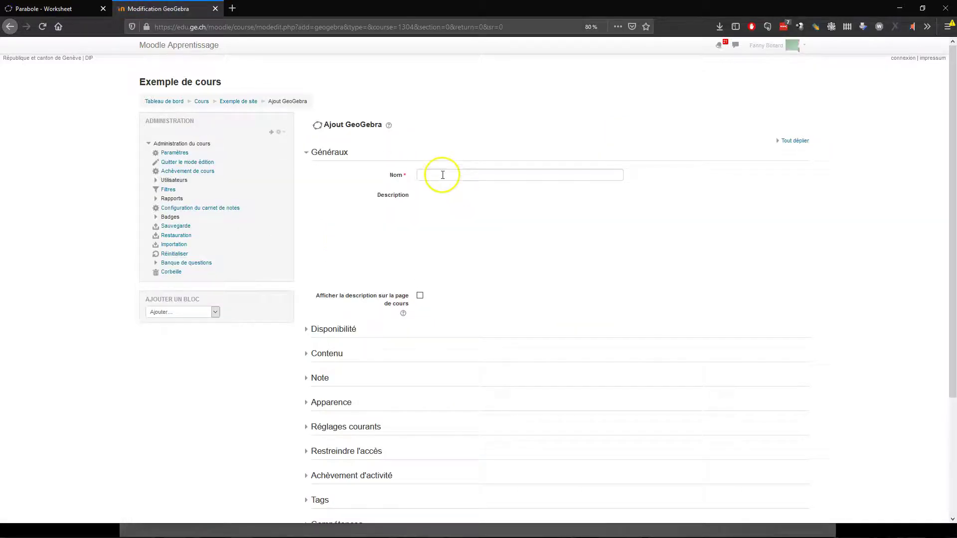
{"action": "left_click", "coordinate": [442, 175]}
{"action": "type", "text": "Parabole"}
- In the Contenu settings, keep the type Fichier local and upload exercise_parabole.ggb from the moodle folder
{"action": "scroll", "coordinate": [357, 327], "scroll_direction": "down", "scroll_amount": 3}
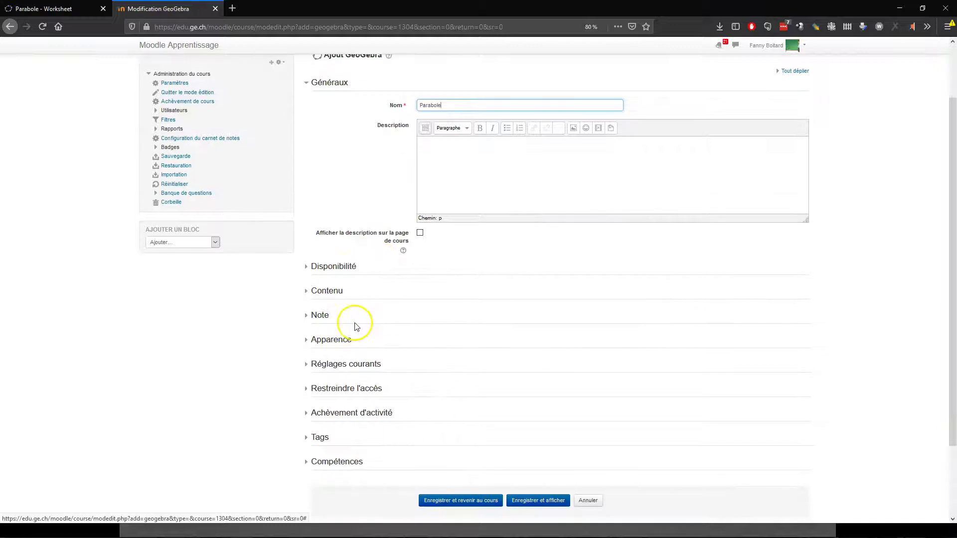
{"action": "left_click", "coordinate": [331, 291]}
{"action": "scroll", "coordinate": [366, 329], "scroll_direction": "down", "scroll_amount": 3}
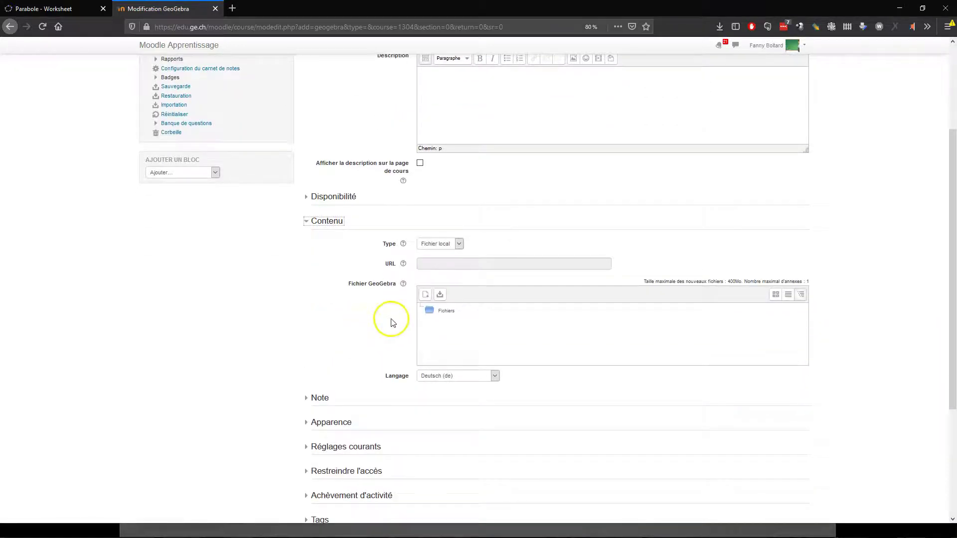
{"action": "left_click", "coordinate": [446, 248]}
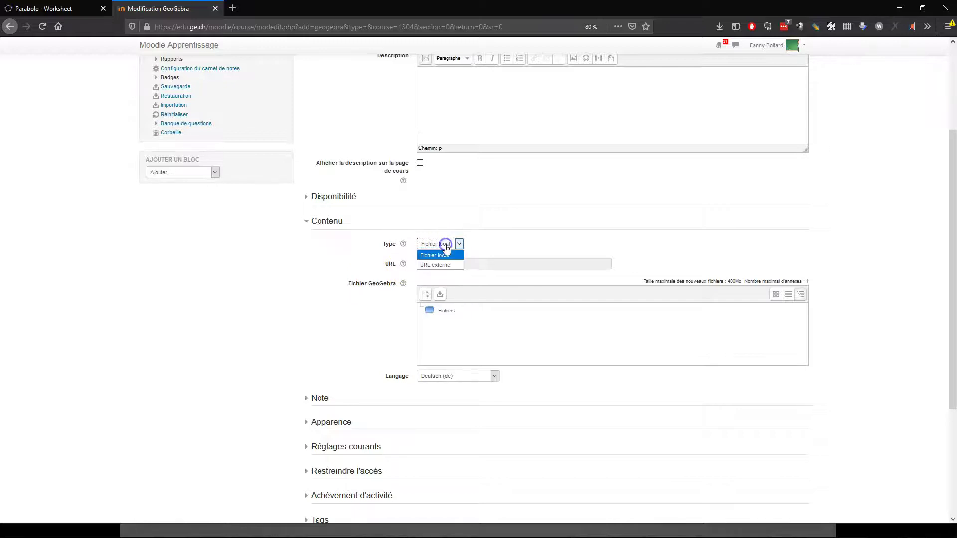
{"action": "left_click", "coordinate": [459, 243]}
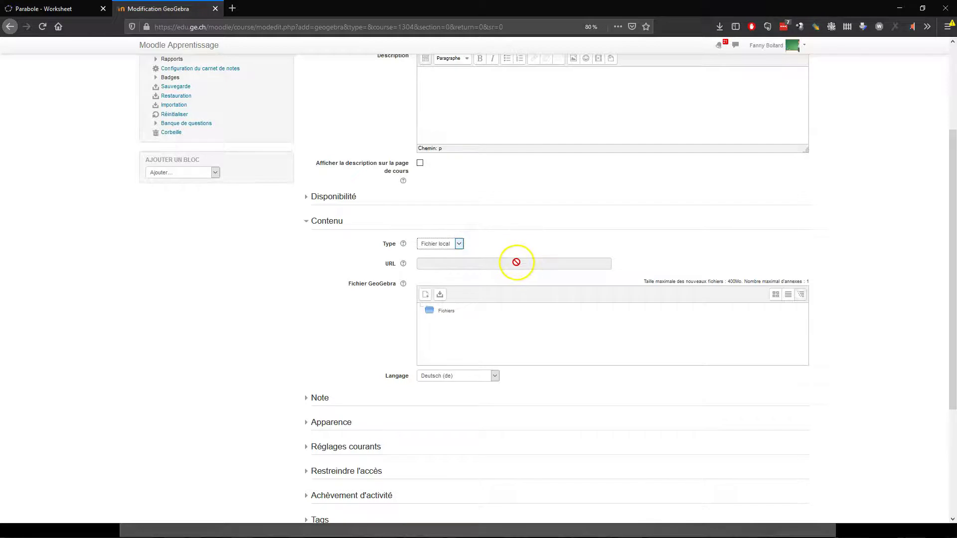
{"action": "key", "text": "alt+Tab"}
{"action": "left_click", "coordinate": [344, 259]}
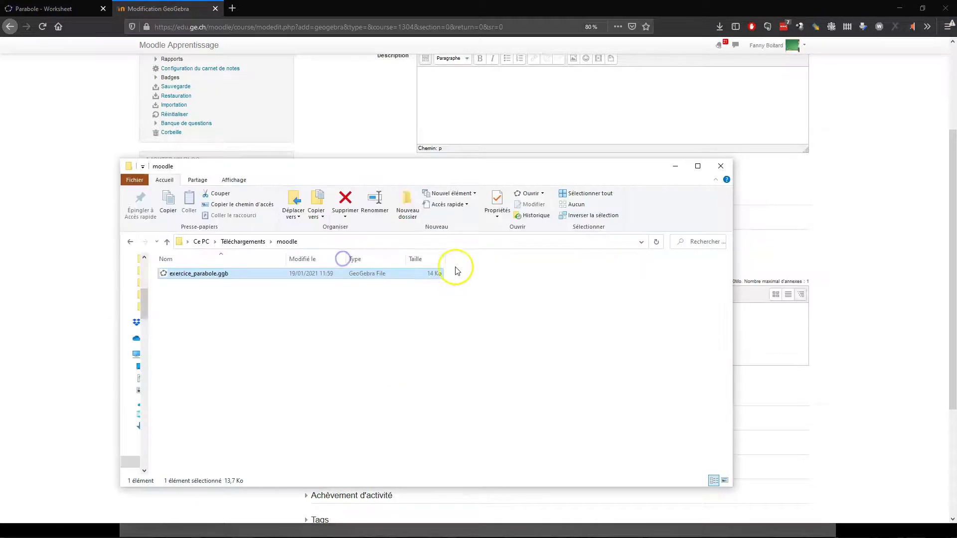
{"action": "left_click_drag", "start_coordinate": [207, 273], "coordinate": [514, 320]}
{"action": "key", "text": "alt+Tab"}
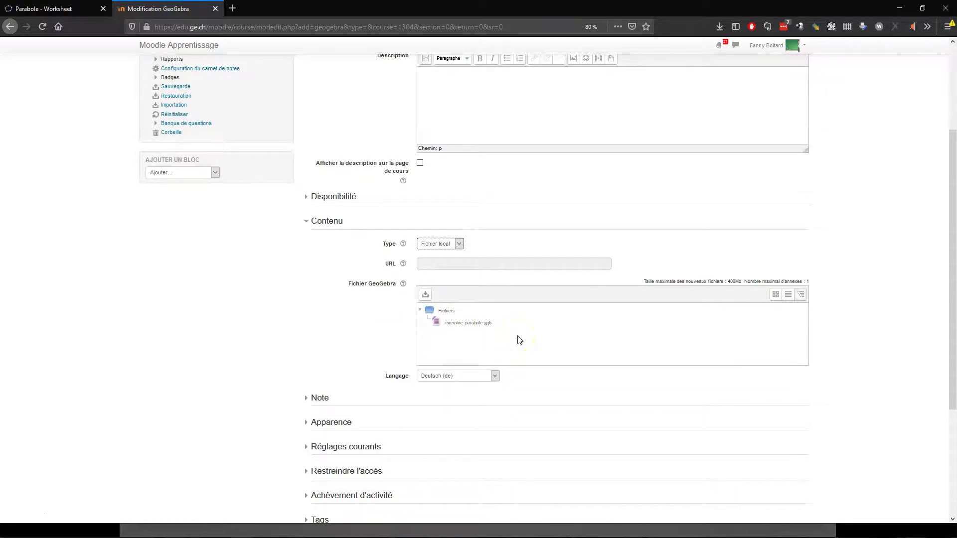
- Set the GeoGebra content's language to Français (fr)
{"action": "scroll", "coordinate": [519, 340], "scroll_direction": "down", "scroll_amount": 3}
{"action": "left_click", "coordinate": [455, 306]}
{"action": "left_click", "coordinate": [454, 347]}
- Set the activity's grade type to Point in the Note settings
{"action": "scroll", "coordinate": [153, 351], "scroll_direction": "down", "scroll_amount": 3}
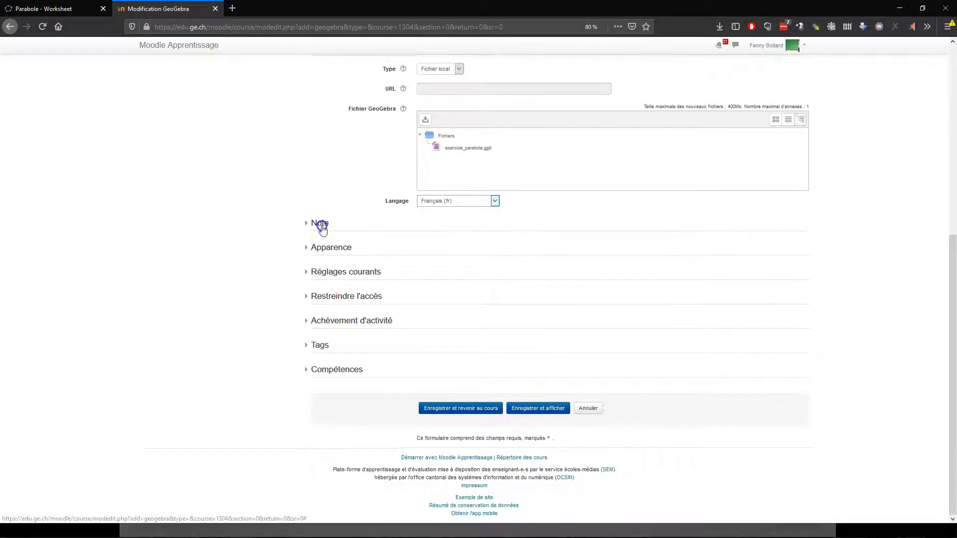
{"action": "left_click", "coordinate": [321, 224]}
{"action": "left_click", "coordinate": [462, 246]}
{"action": "left_click", "coordinate": [458, 257]}
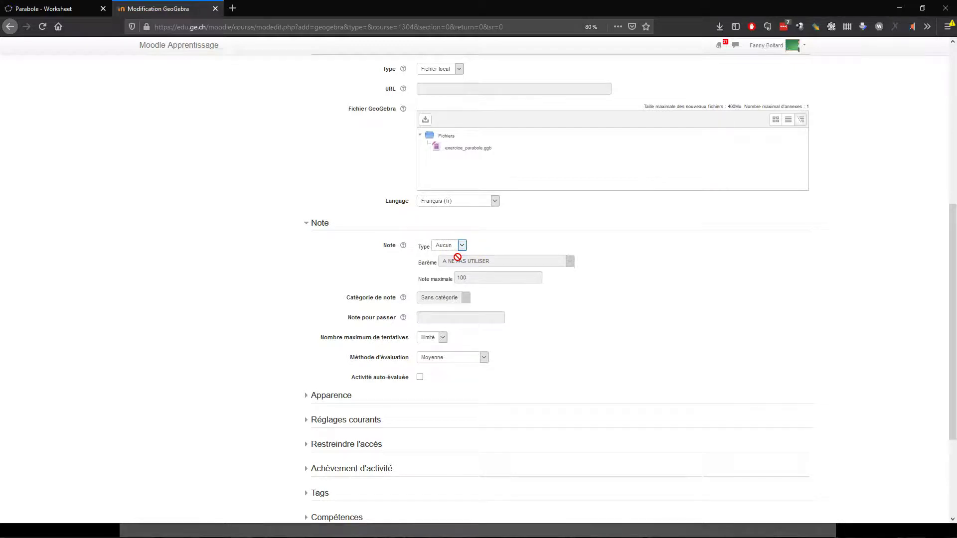
{"action": "left_click", "coordinate": [456, 246]}
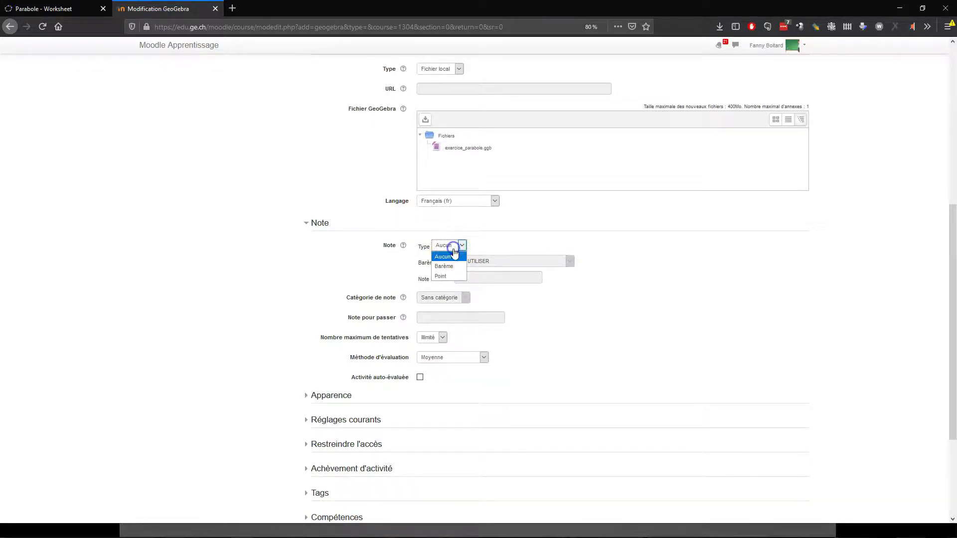
{"action": "left_click", "coordinate": [451, 276]}
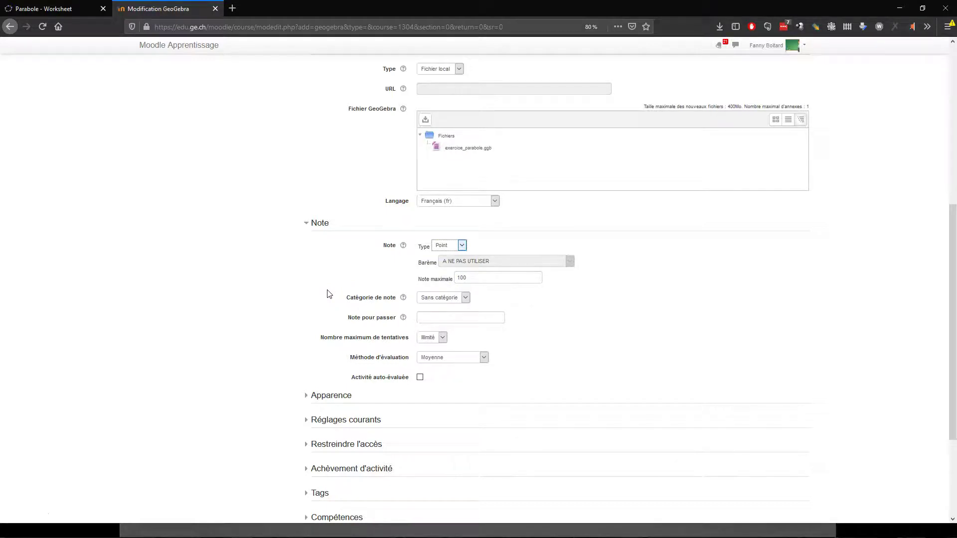
{"action": "left_click", "coordinate": [452, 246]}
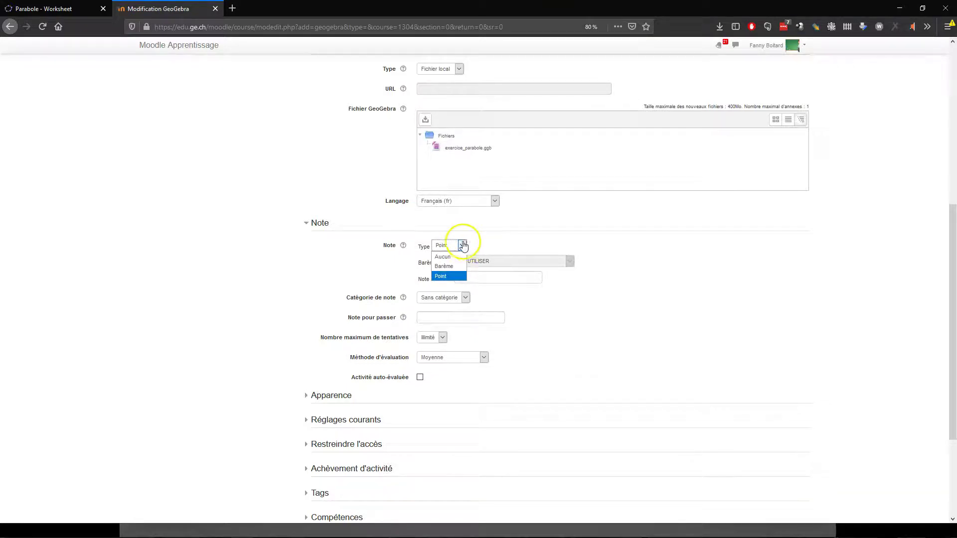
{"action": "left_click", "coordinate": [483, 242]}
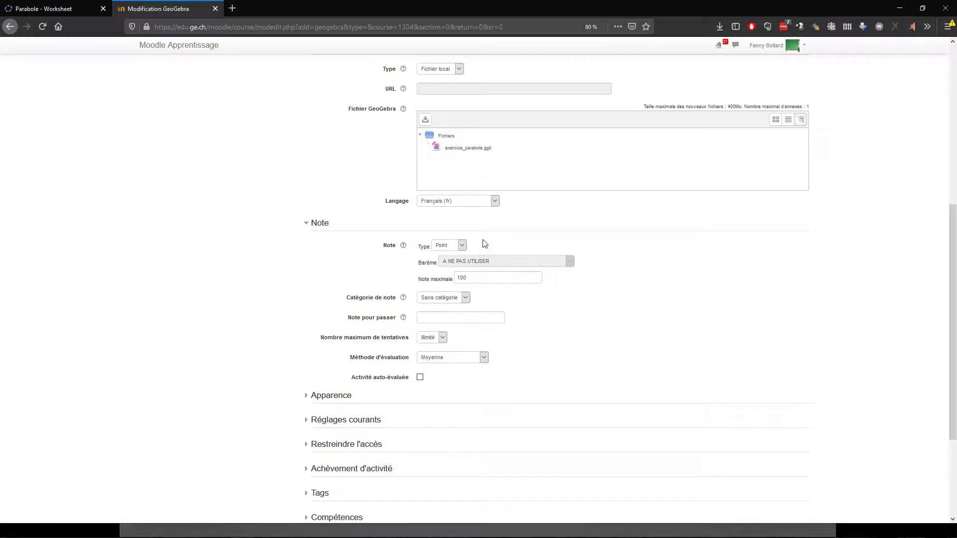
- Keep the maximum grade at 100 and enable the Activité auto-évaluée option
{"action": "left_click", "coordinate": [478, 278]}
{"action": "scroll", "coordinate": [497, 299], "scroll_direction": "down", "scroll_amount": 3}
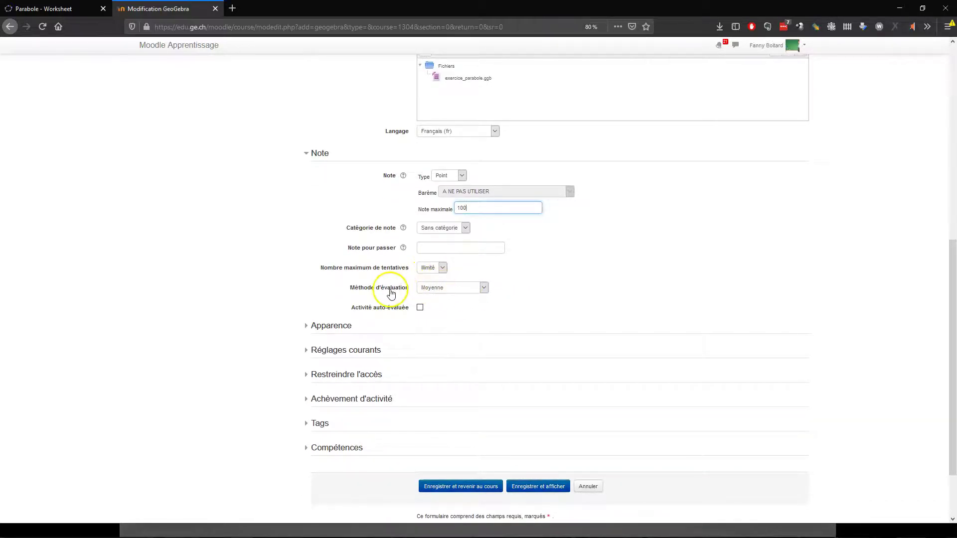
{"action": "left_click", "coordinate": [420, 308]}
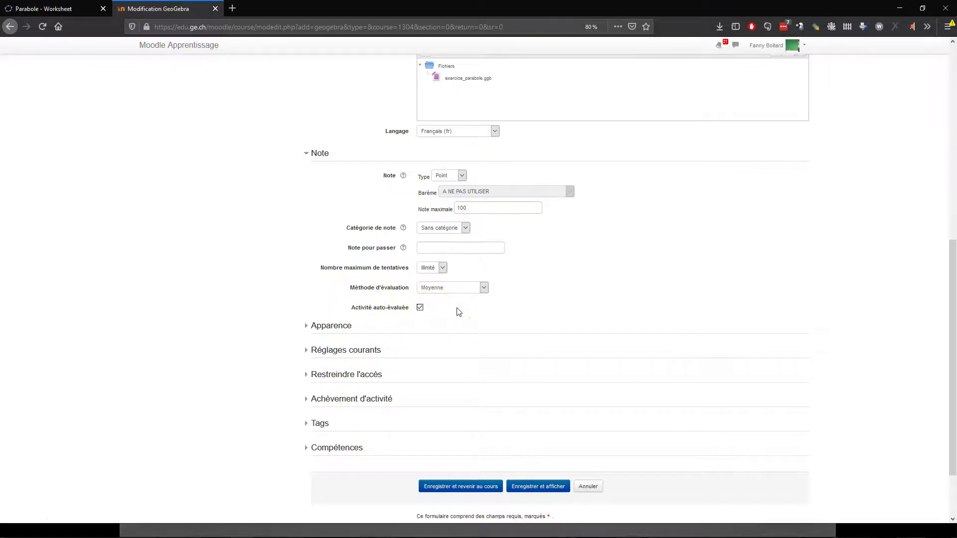
- Set the activity's display size to 1200 wide and 800 high, then save and display the activity
{"action": "left_click", "coordinate": [330, 326]}
{"action": "scroll", "coordinate": [562, 331], "scroll_direction": "down", "scroll_amount": 2}
{"action": "left_click", "coordinate": [433, 278]}
{"action": "double_click", "coordinate": [433, 278]}
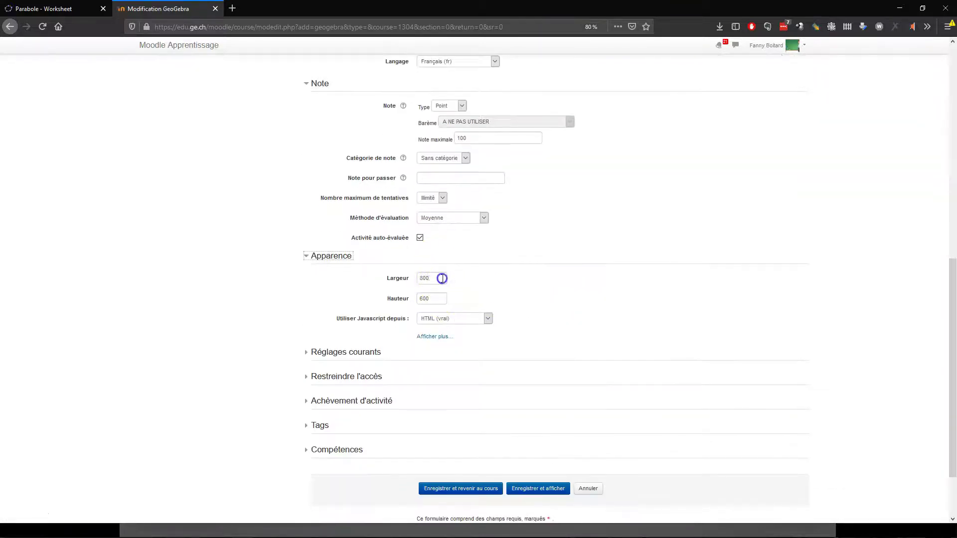
{"action": "key", "text": "Tab"}
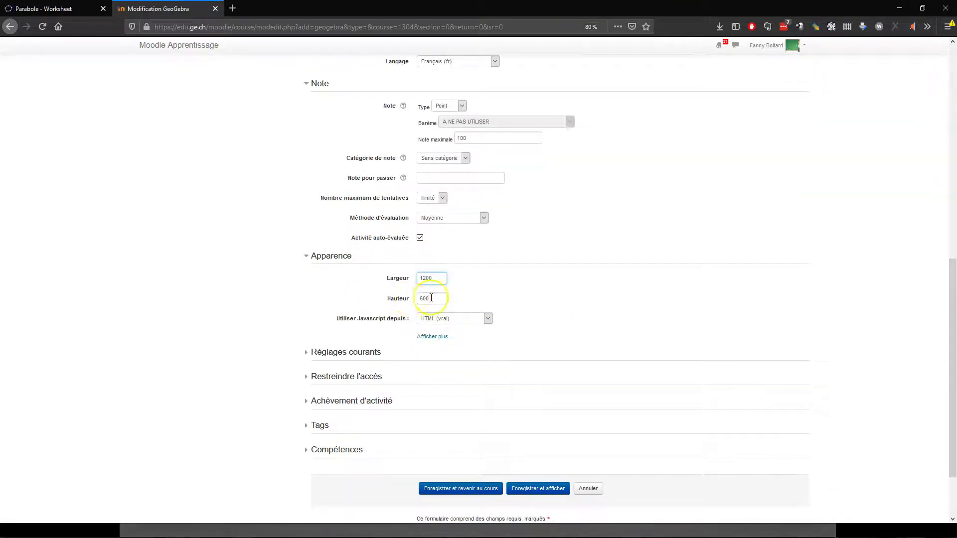
{"action": "type", "text": "8"}
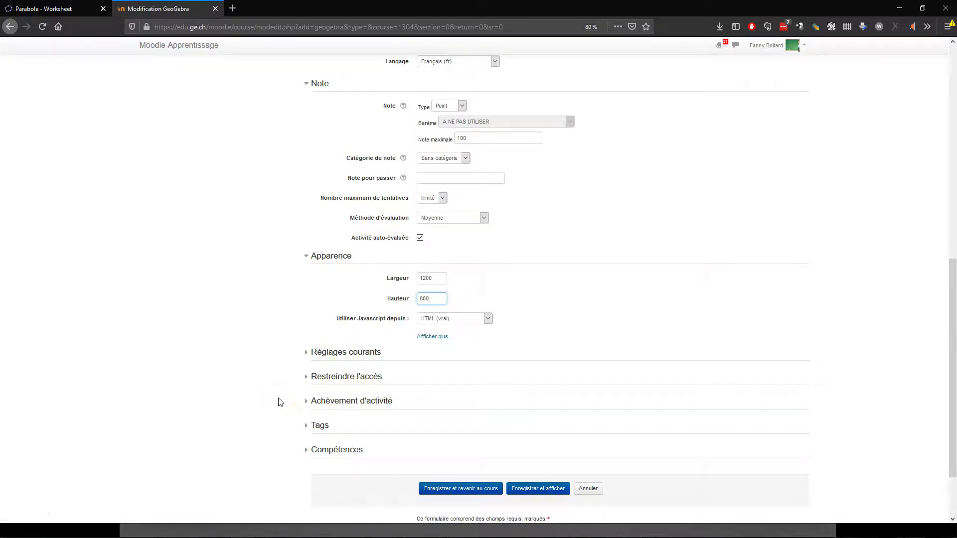
{"action": "scroll", "coordinate": [280, 402], "scroll_direction": "down", "scroll_amount": 3}
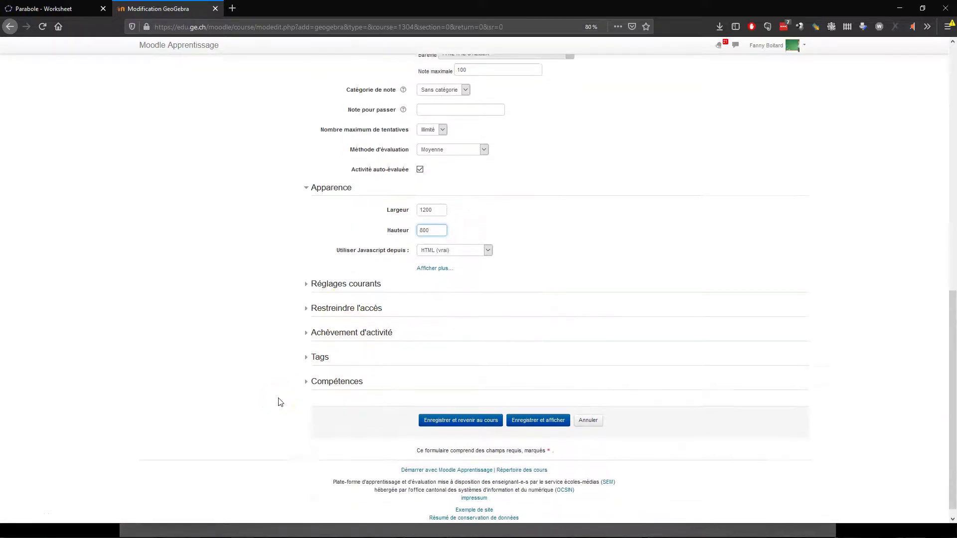
{"action": "left_click", "coordinate": [545, 421]}
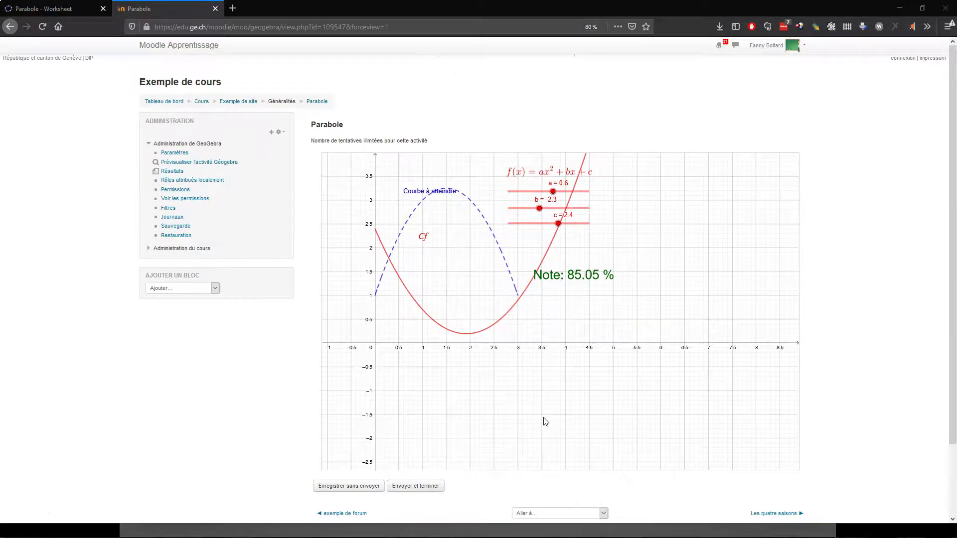
- Test the embedded parabola exercise by setting its sliders to a = -0.5, b = 1.6 and c = 2.3
{"action": "left_click", "coordinate": [553, 192]}
{"action": "left_click_drag", "start_coordinate": [553, 193], "coordinate": [557, 226]}
{"action": "left_click", "coordinate": [559, 225]}
{"action": "left_click", "coordinate": [691, 244]}
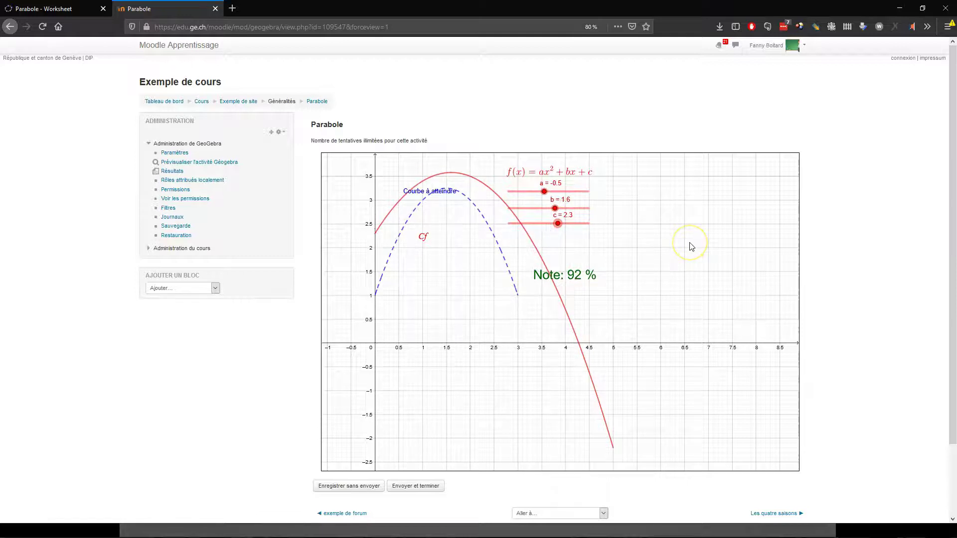
- Submit and finish the parabola attempt, then check its grade in the activity's results
{"action": "scroll", "coordinate": [690, 244], "scroll_direction": "down", "scroll_amount": 1}
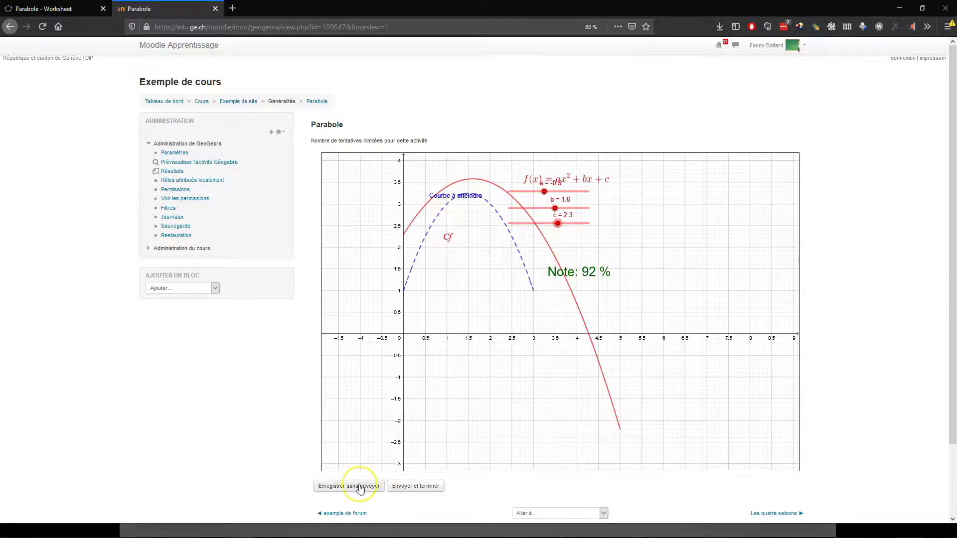
{"action": "left_click", "coordinate": [417, 488]}
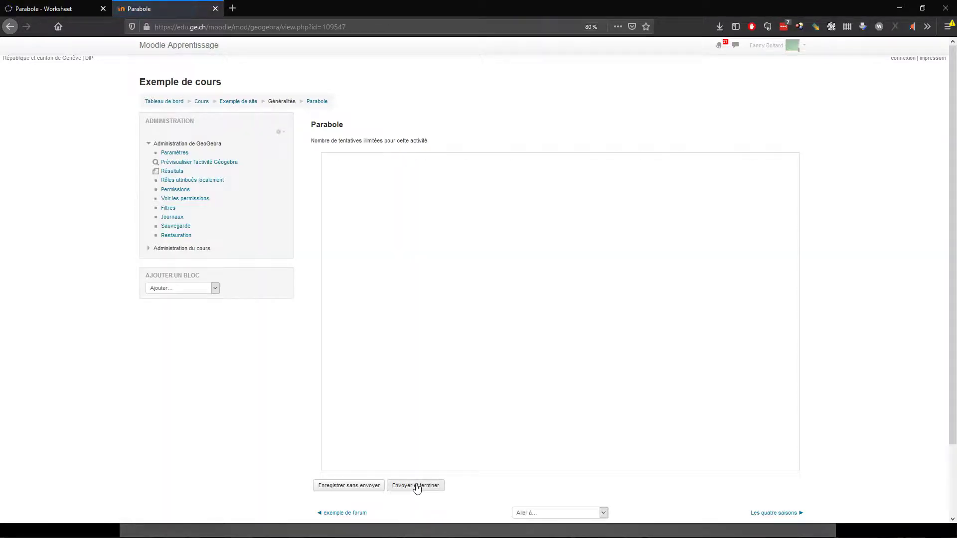
{"action": "left_click", "coordinate": [171, 172]}
{"action": "left_click_drag", "start_coordinate": [539, 213], "coordinate": [560, 213]}
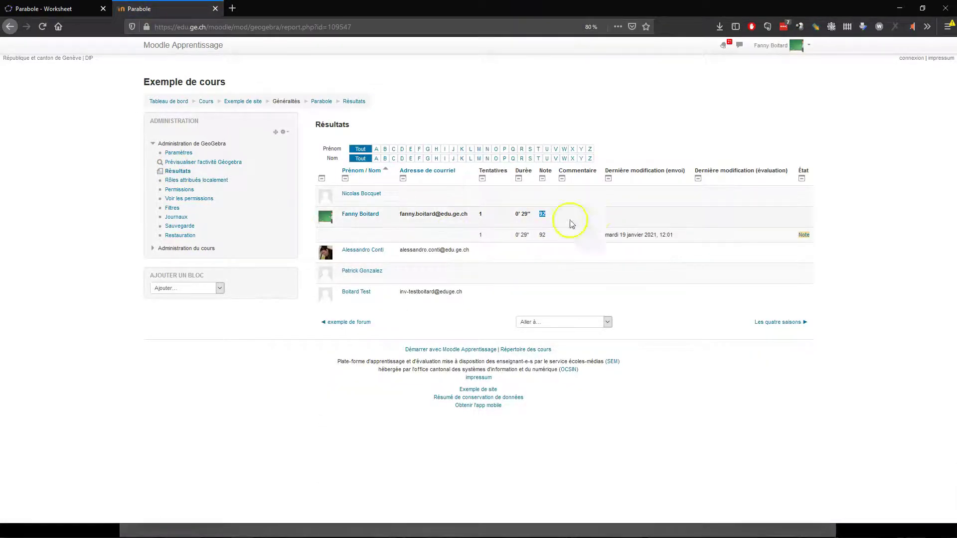
- Preview the activity again, set slider c to -1.2, submit a second attempt and check the averaged grade in the results
{"action": "left_click", "coordinate": [205, 164]}
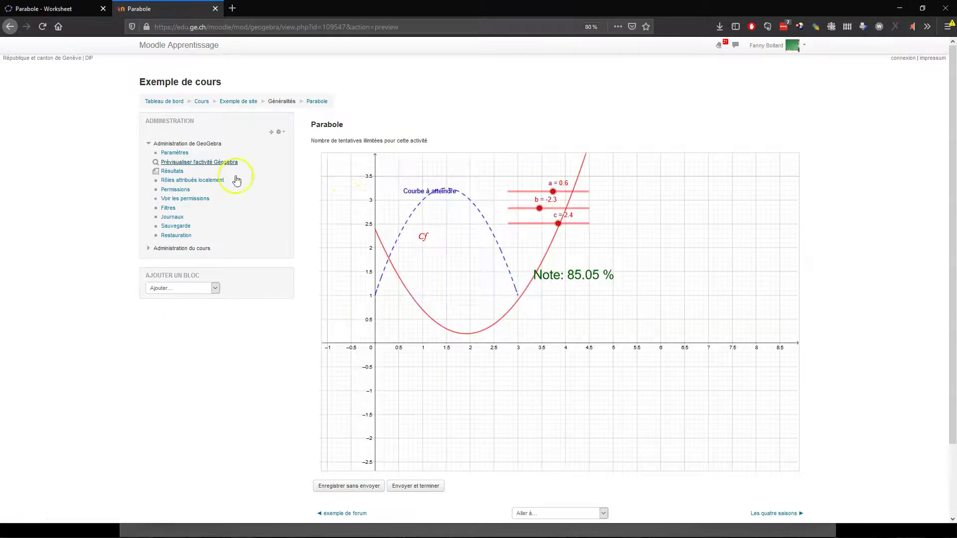
{"action": "left_click_drag", "start_coordinate": [565, 228], "coordinate": [550, 228]}
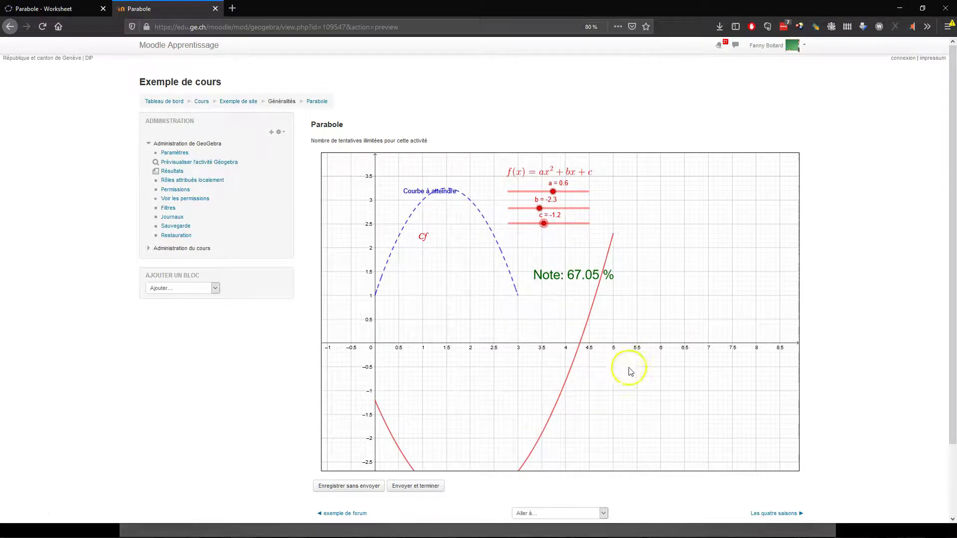
{"action": "left_click", "coordinate": [423, 486]}
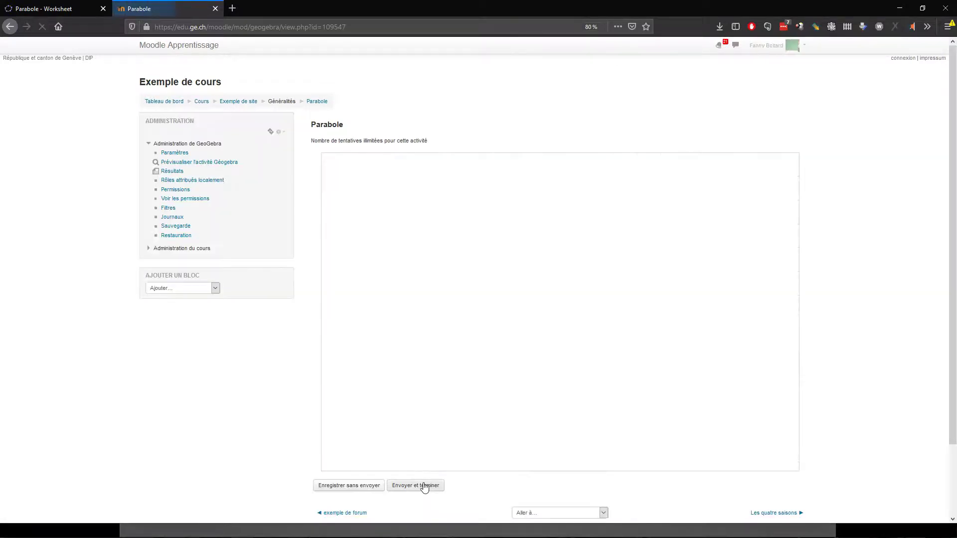
{"action": "left_click", "coordinate": [171, 172]}
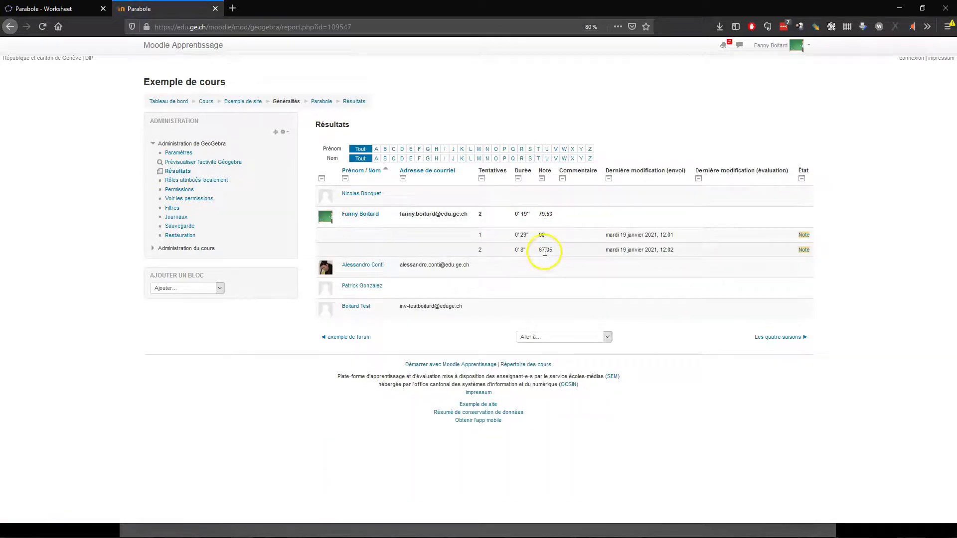
{"action": "left_click", "coordinate": [539, 214]}
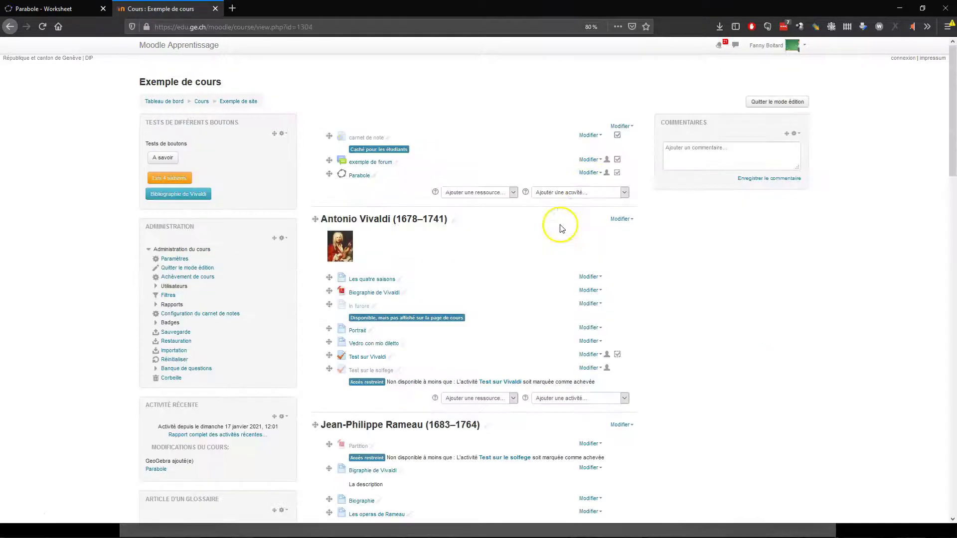
- Add a new GeoGebra activity to the first section of the course and name it Parabole2
{"action": "left_click", "coordinate": [584, 192]}
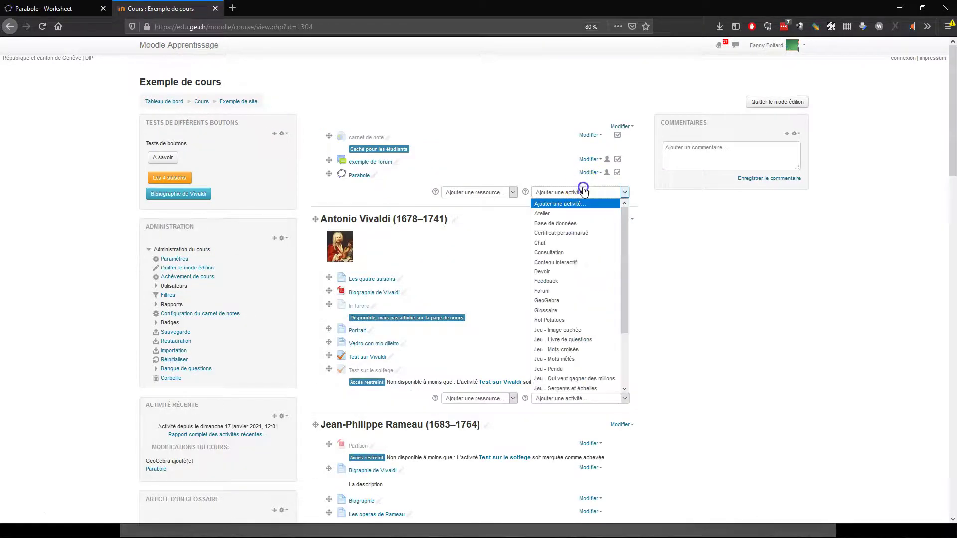
{"action": "left_click", "coordinate": [562, 301]}
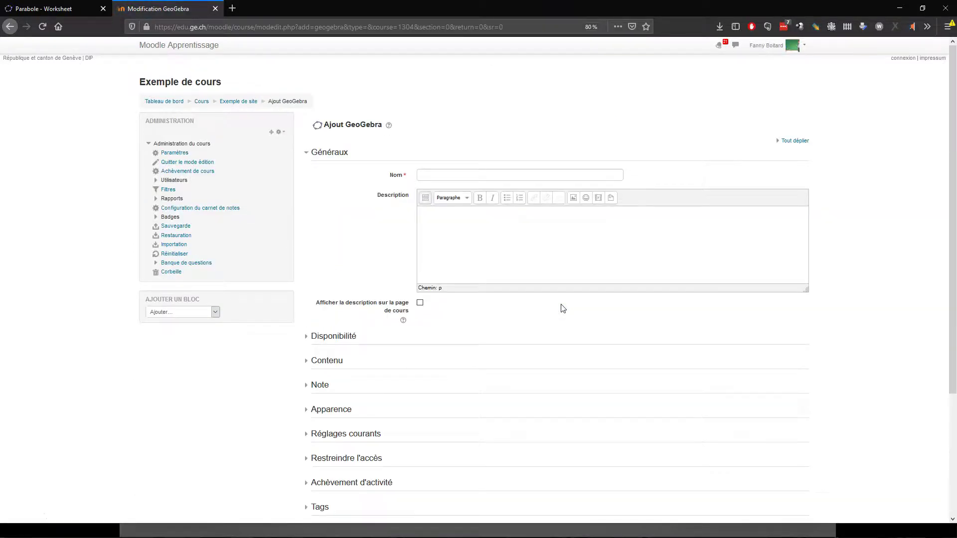
{"action": "left_click", "coordinate": [439, 172]}
{"action": "type", "text": "Parabole2"}
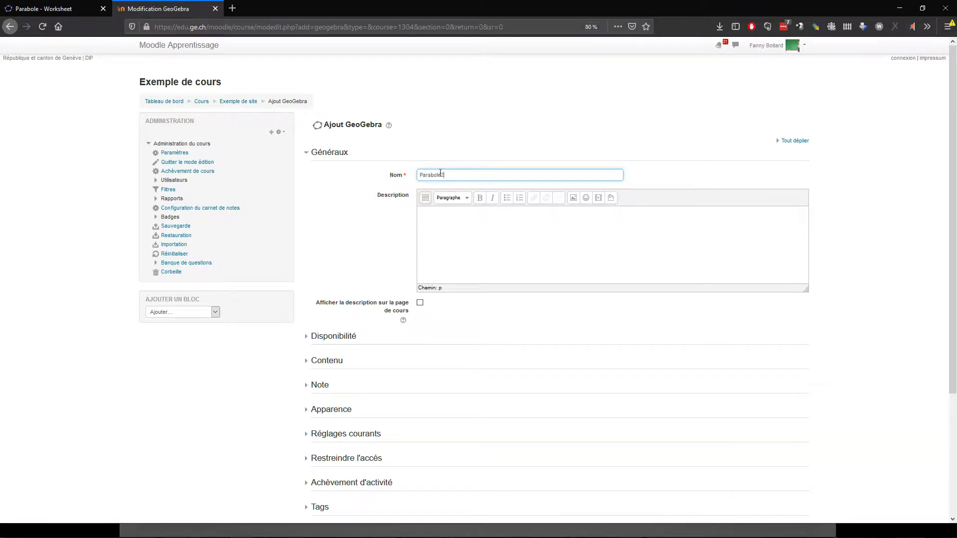
- Set the new activity's content type to URL externe
{"action": "scroll", "coordinate": [404, 239], "scroll_direction": "down", "scroll_amount": 3}
{"action": "left_click", "coordinate": [327, 221]}
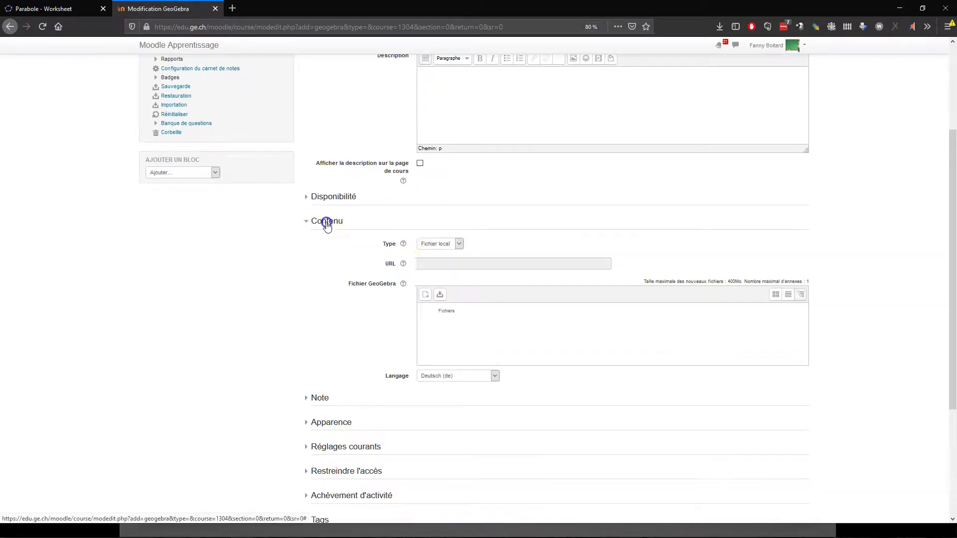
{"action": "left_click", "coordinate": [447, 246]}
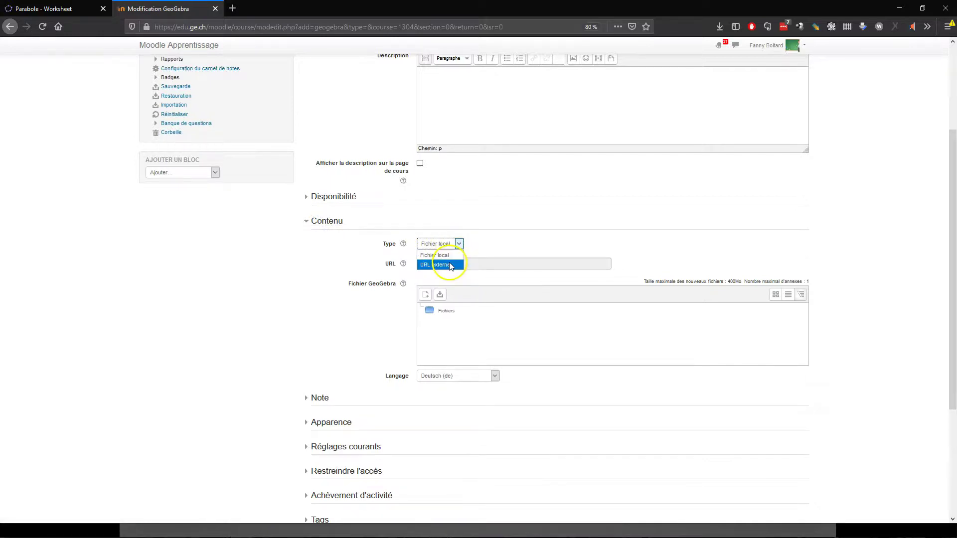
{"action": "left_click", "coordinate": [450, 264]}
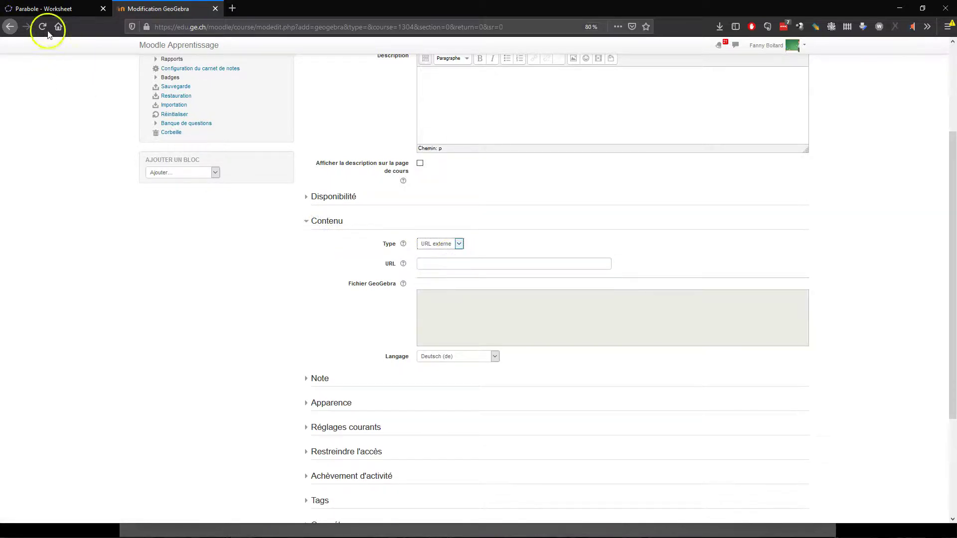
- Switch to the GeoGebra Parabole worksheet and copy its share link
{"action": "left_click", "coordinate": [48, 10]}
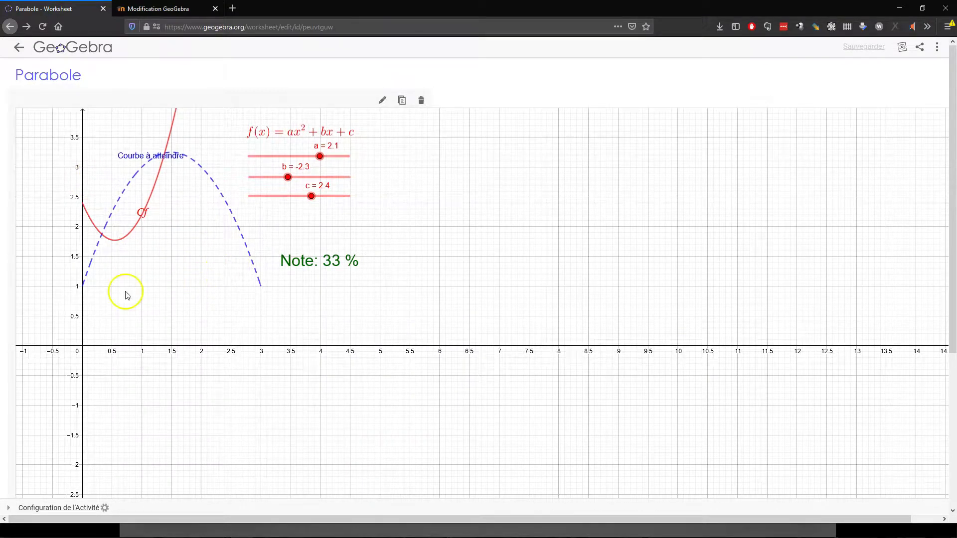
{"action": "left_click", "coordinate": [381, 100]}
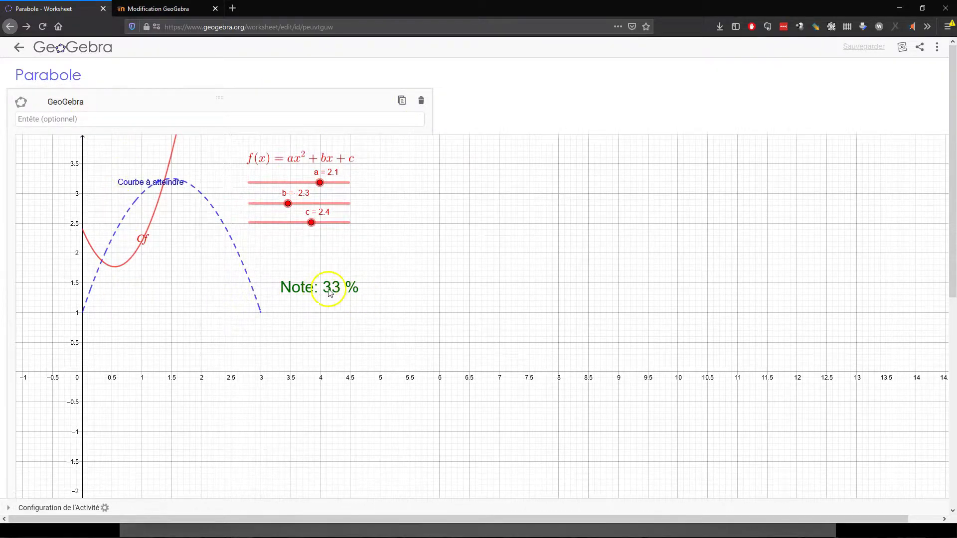
{"action": "scroll", "coordinate": [344, 301], "scroll_direction": "down", "scroll_amount": 2}
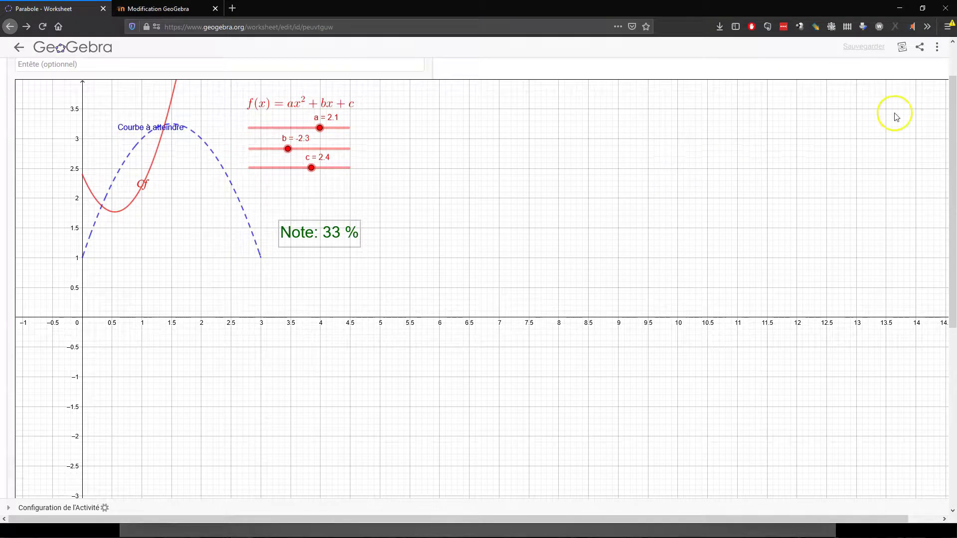
{"action": "left_click", "coordinate": [921, 49]}
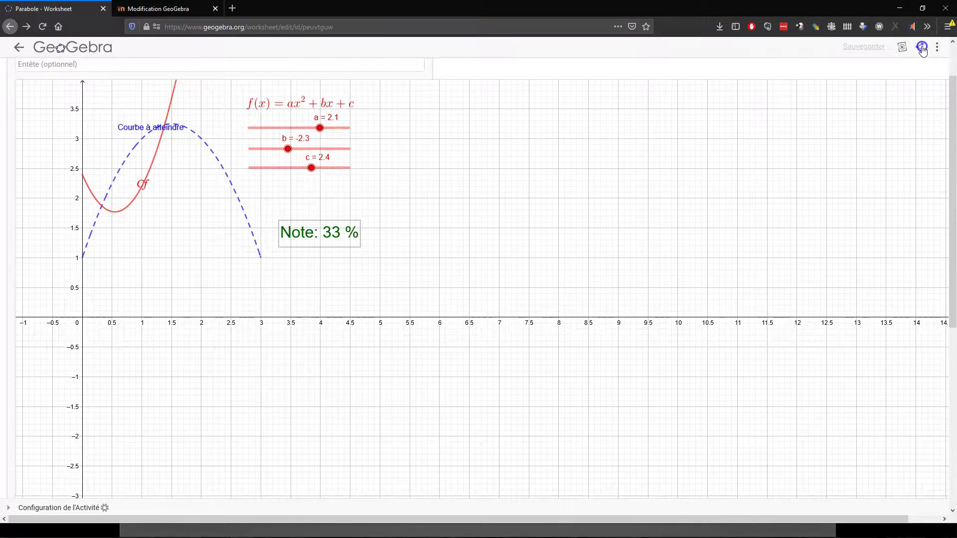
{"action": "left_click", "coordinate": [392, 266]}
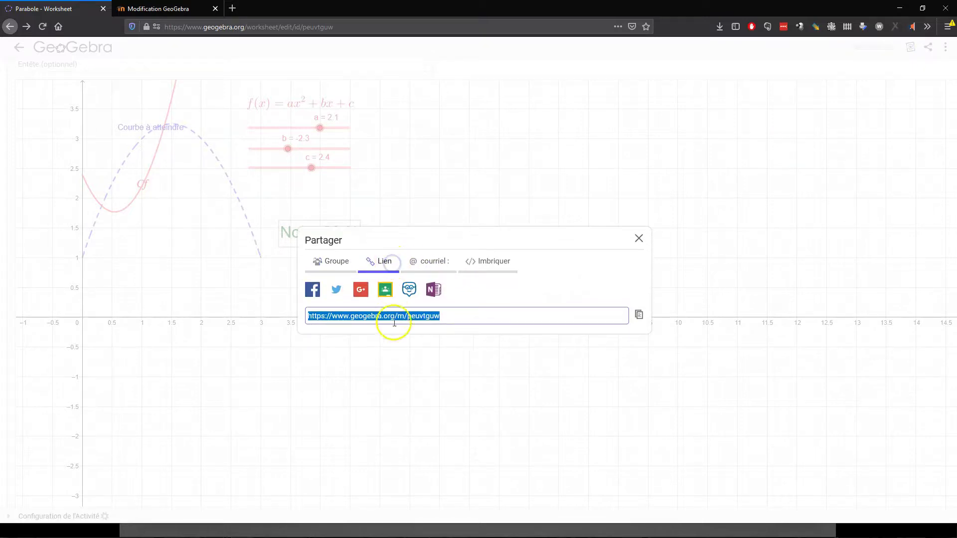
{"action": "left_click", "coordinate": [451, 317]}
{"action": "key", "text": "ctrl+a"}
{"action": "key", "text": "ctrl+c"}
- Return to Moodle, paste the worksheet link as the activity's URL and replace its "m" path segment with material/show/id
{"action": "left_click", "coordinate": [166, 9]}
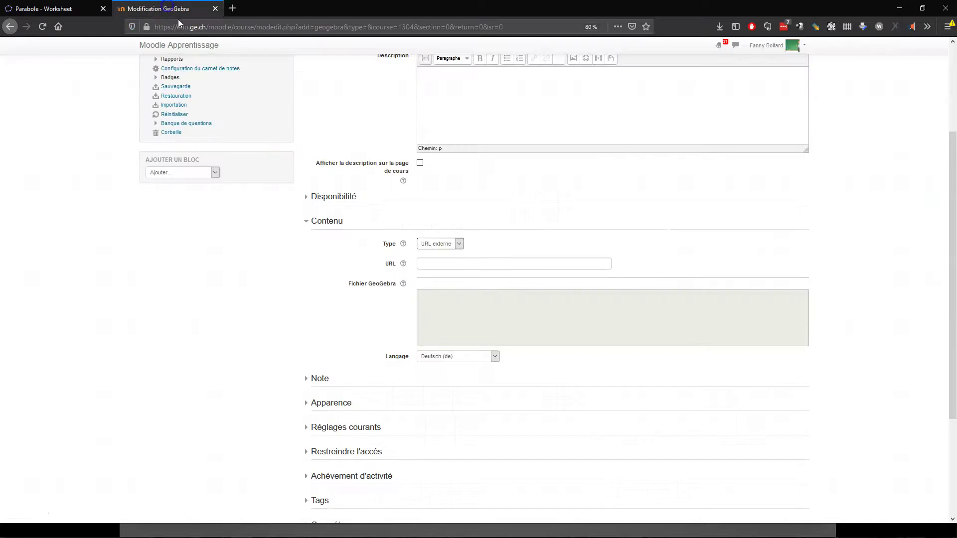
{"action": "left_click", "coordinate": [463, 268]}
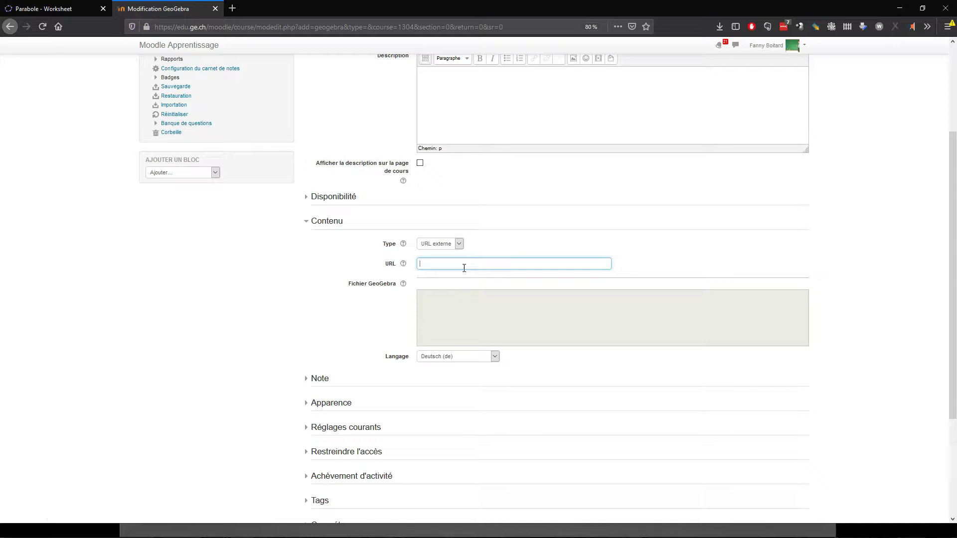
{"action": "key", "text": "ctrl+v"}
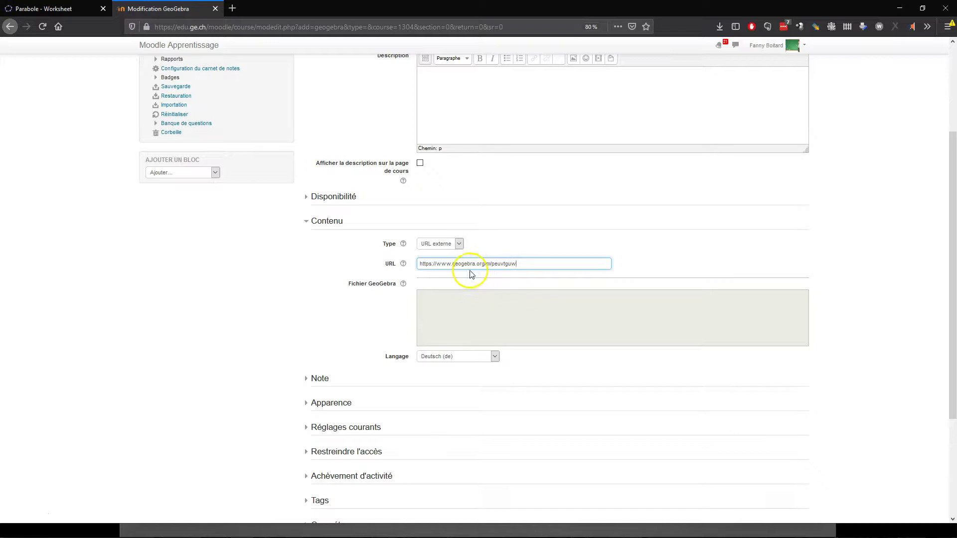
{"action": "double_click", "coordinate": [498, 264]}
{"action": "left_click", "coordinate": [488, 264]}
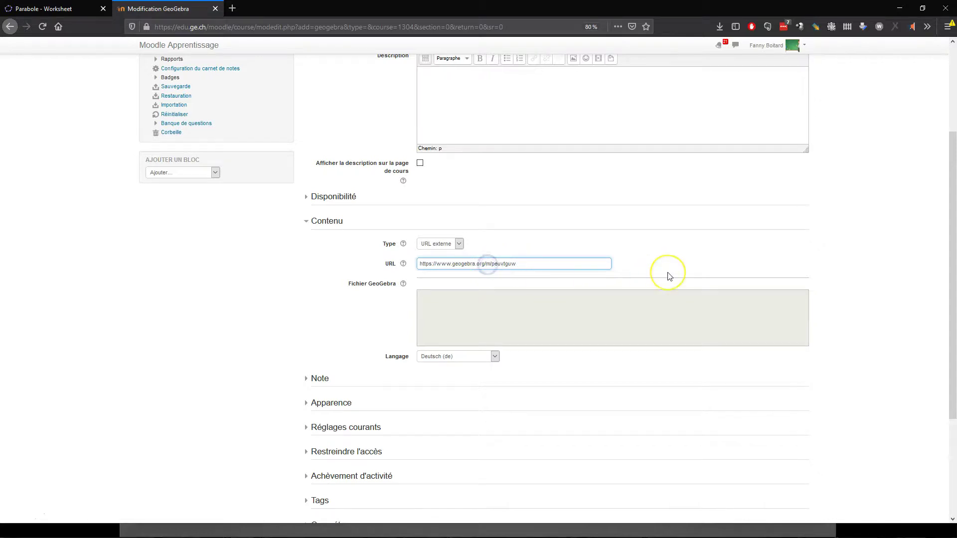
{"action": "key", "text": "alt+Tab"}
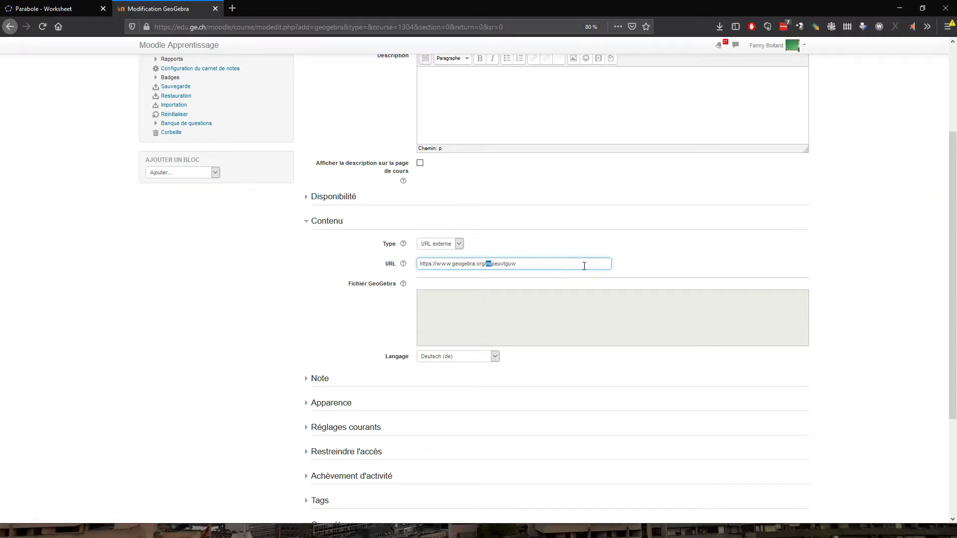
{"action": "type", "text": "/material/show/id/"}
- Set the activity's content language to Français (fr)
{"action": "scroll", "coordinate": [598, 274], "scroll_direction": "down", "scroll_amount": 3}
{"action": "left_click", "coordinate": [494, 287]}
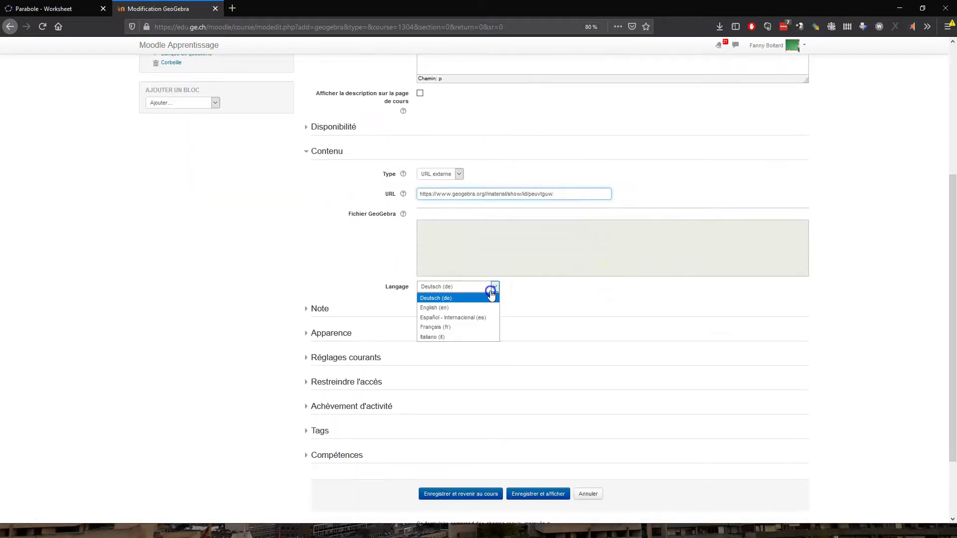
{"action": "left_click", "coordinate": [475, 329]}
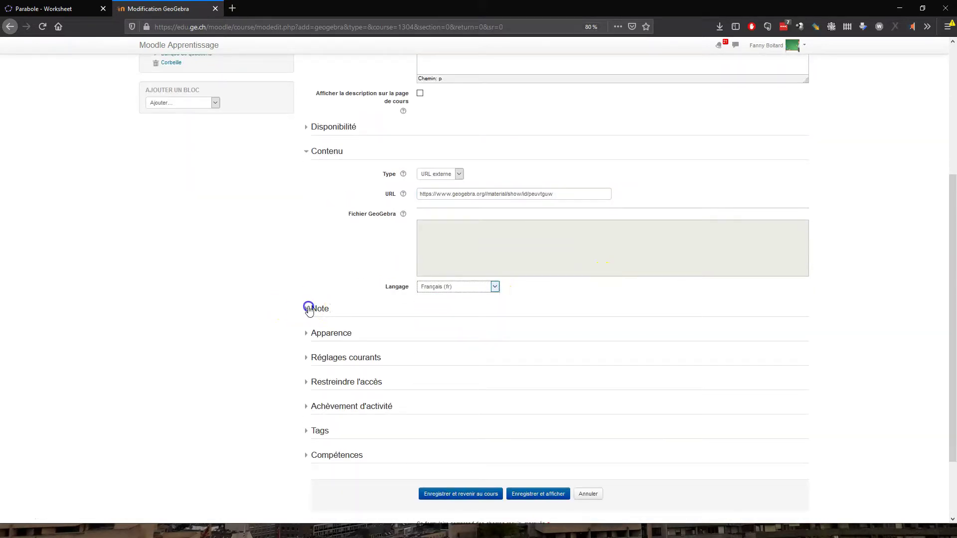
- Enable Activité auto-évaluée in the Note settings, then save and display the activity
{"action": "left_click", "coordinate": [315, 309]}
{"action": "scroll", "coordinate": [429, 307], "scroll_direction": "down", "scroll_amount": 3}
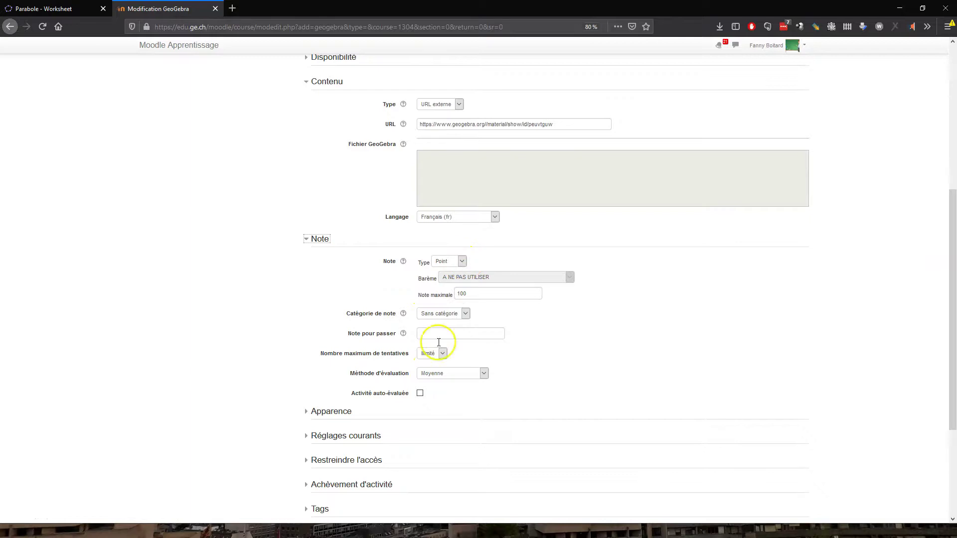
{"action": "left_click", "coordinate": [420, 394]}
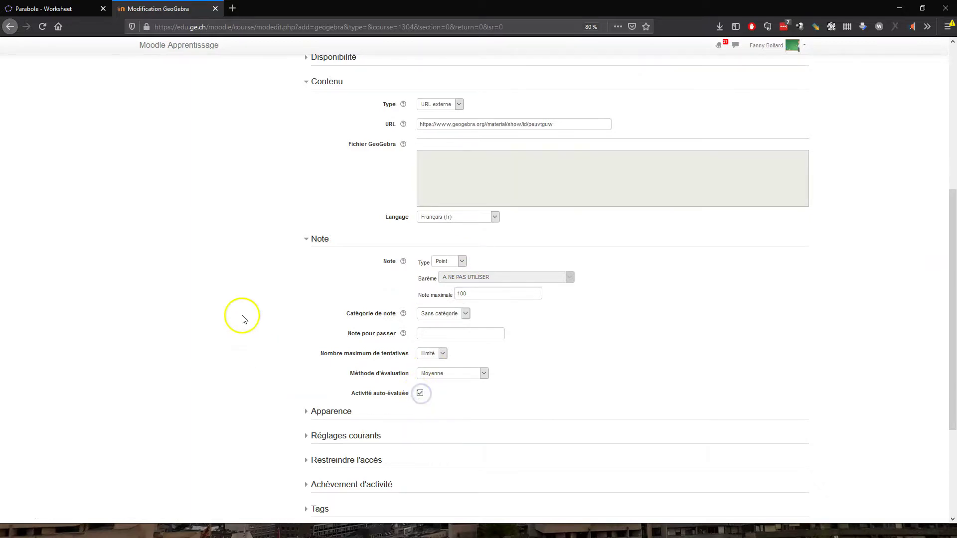
{"action": "scroll", "coordinate": [241, 316], "scroll_direction": "down", "scroll_amount": 5}
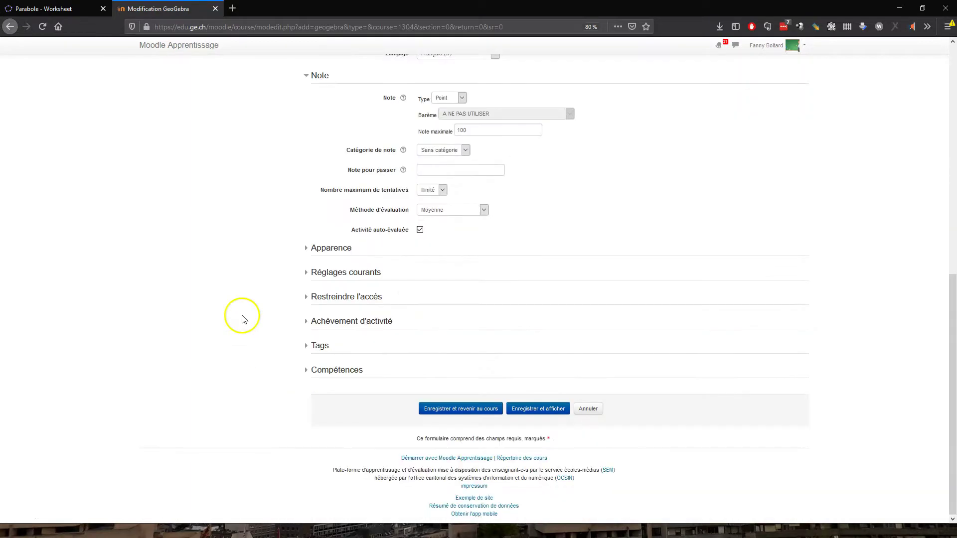
{"action": "left_click", "coordinate": [547, 410]}
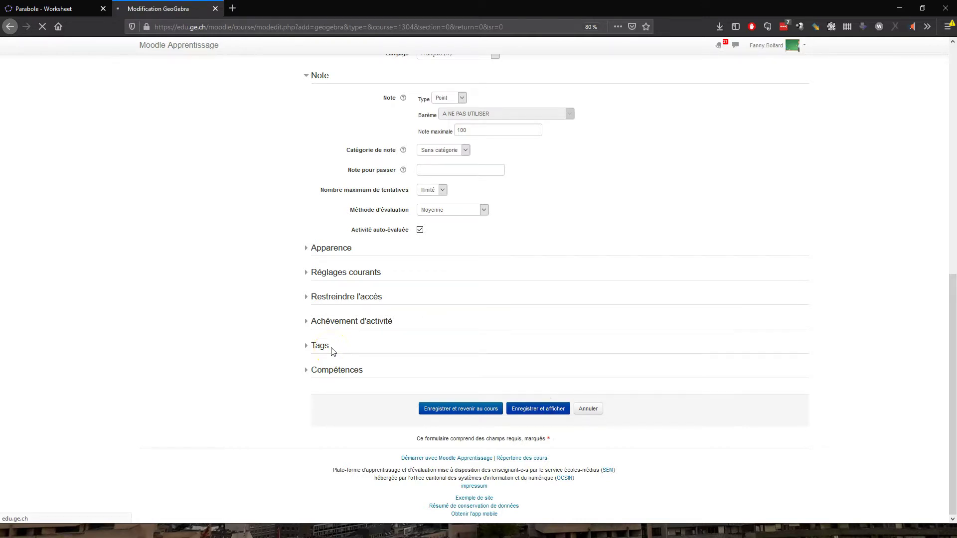
- Test Parabole2 by setting slider b to -2.6, submit the attempt and open the activity's results
{"action": "left_click_drag", "start_coordinate": [645, 192], "coordinate": [604, 208]}
{"action": "left_click", "coordinate": [407, 405]}
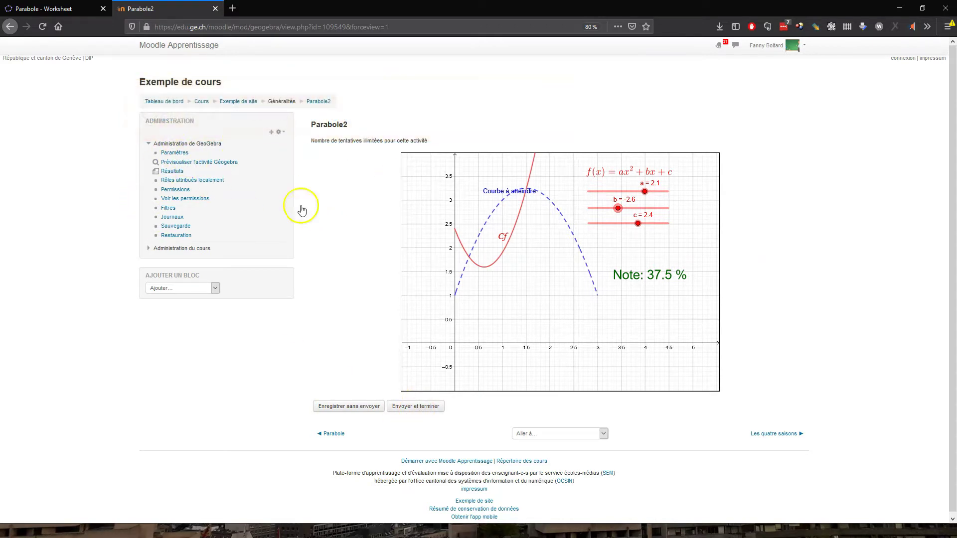
{"action": "left_click", "coordinate": [425, 407]}
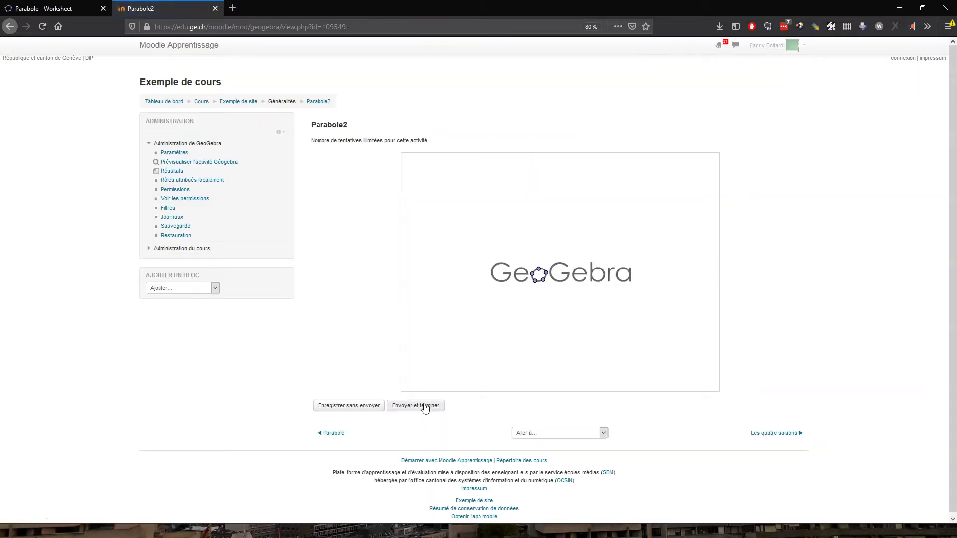
{"action": "left_click", "coordinate": [172, 172]}
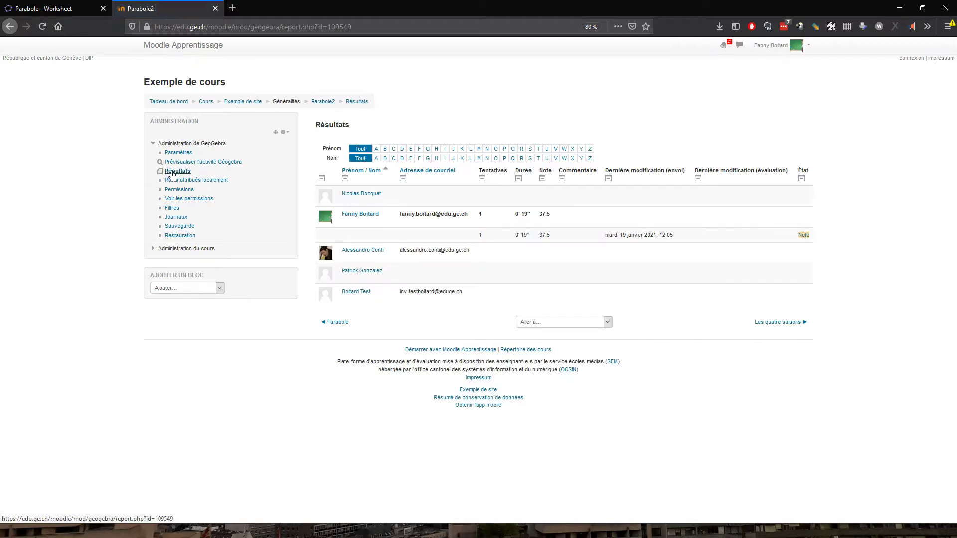